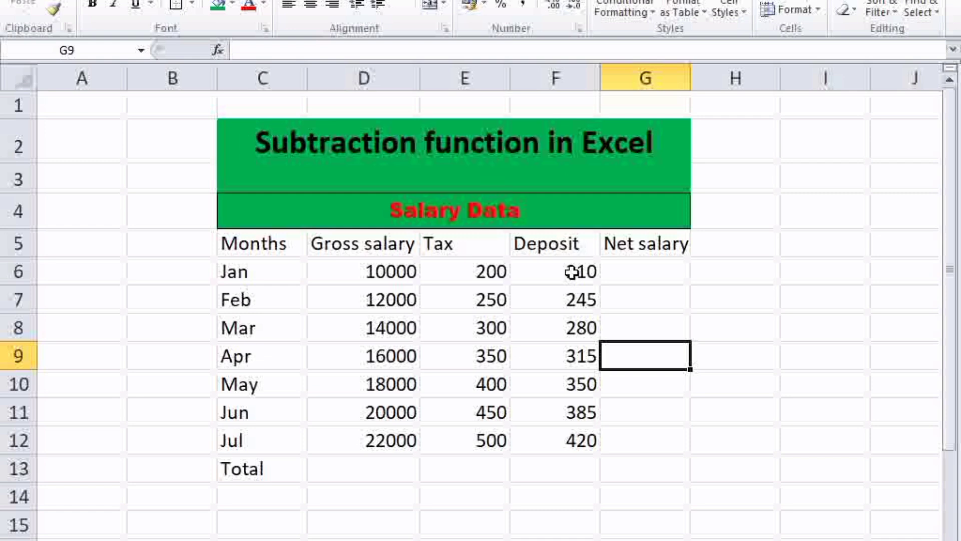
Step: Review the salary table's overall range, its column headings and the month rows from Jan to Jul
drag(253, 133, 471, 470)
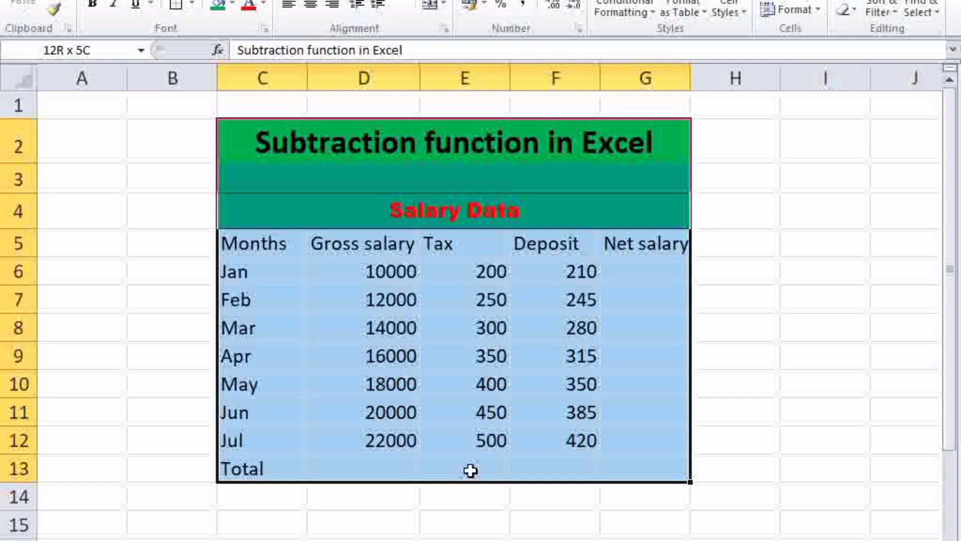
click(714, 334)
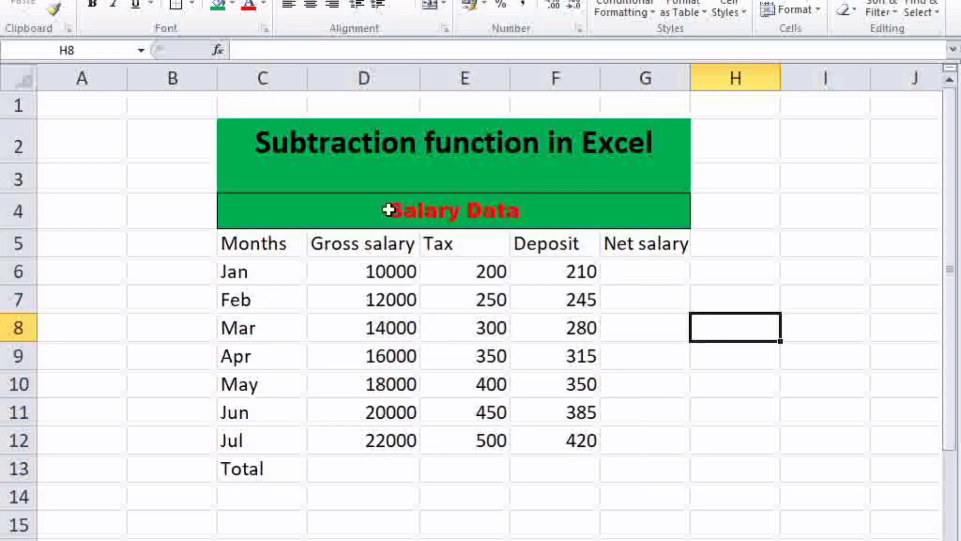
click(269, 255)
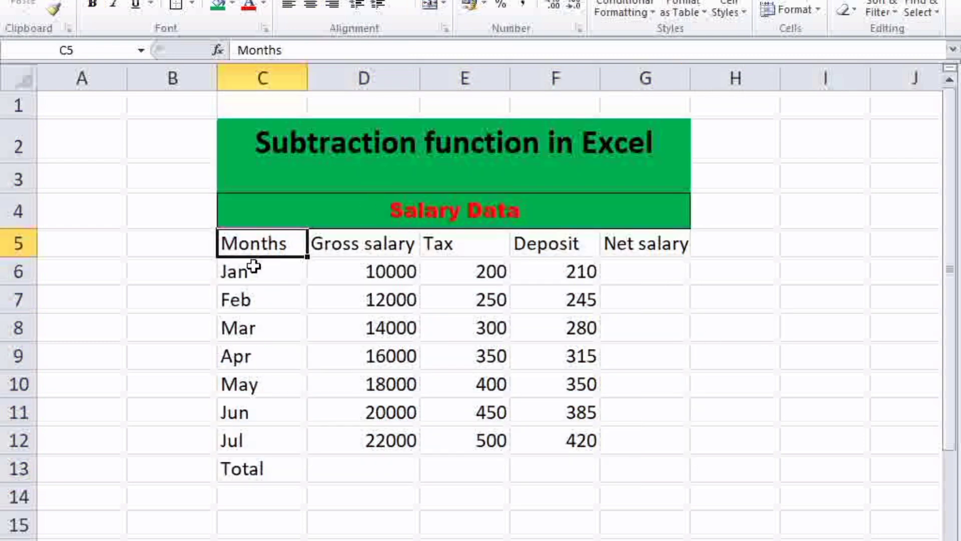
click(357, 250)
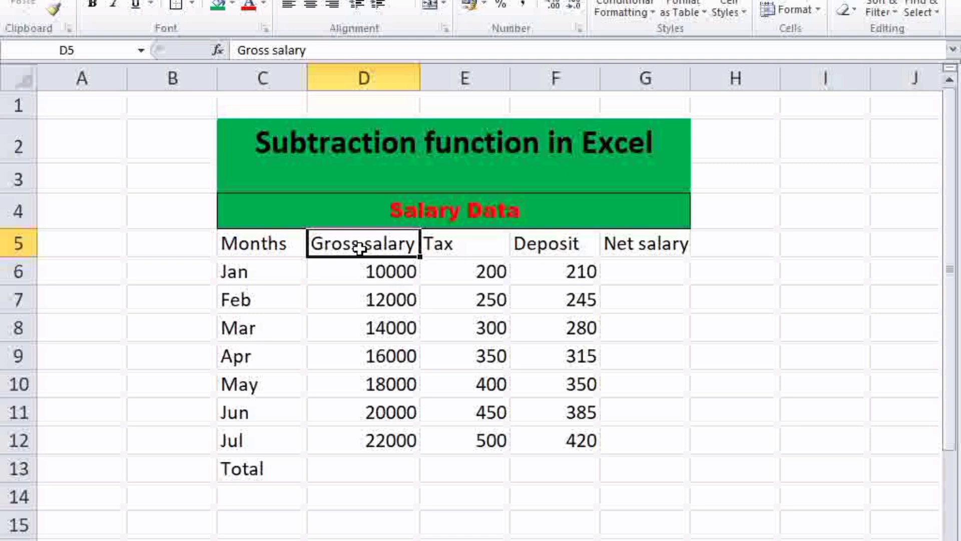
click(449, 245)
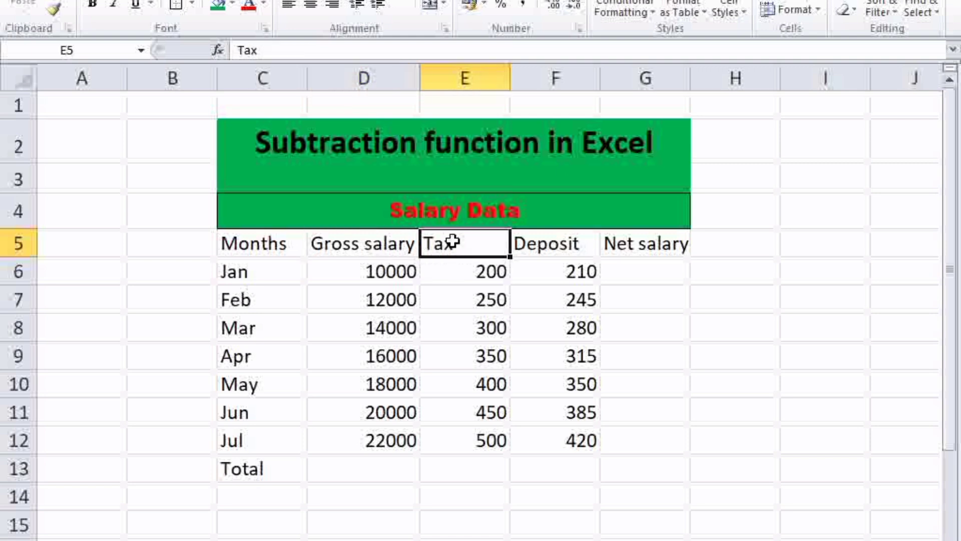
click(539, 244)
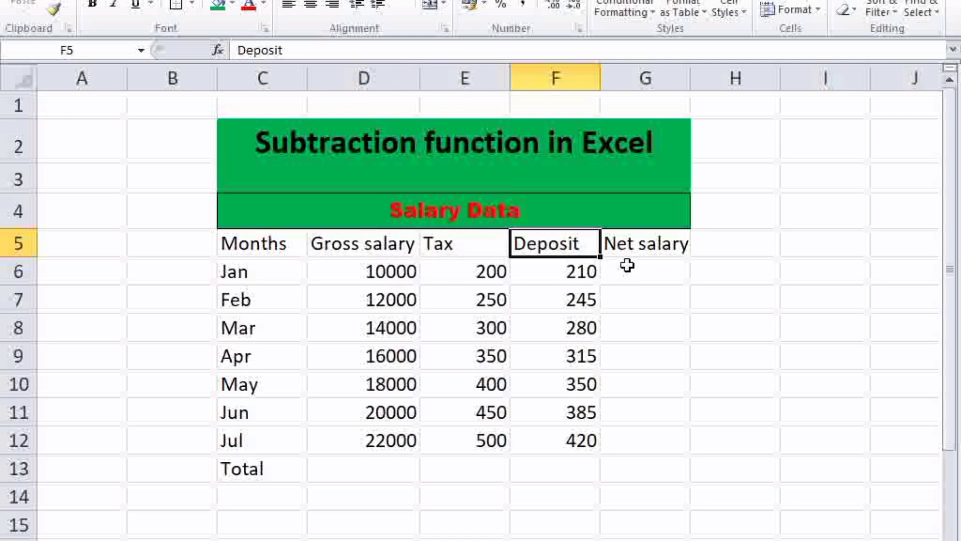
click(630, 246)
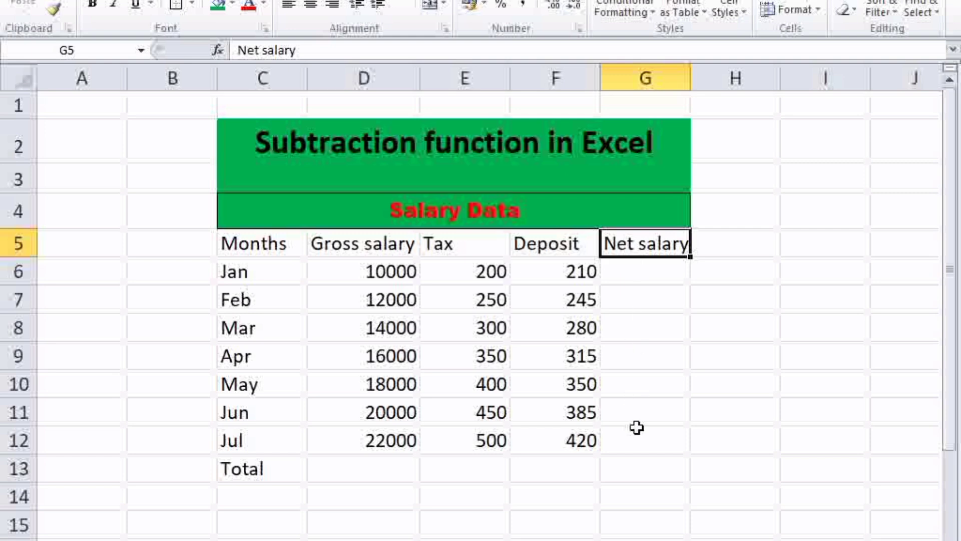
click(268, 279)
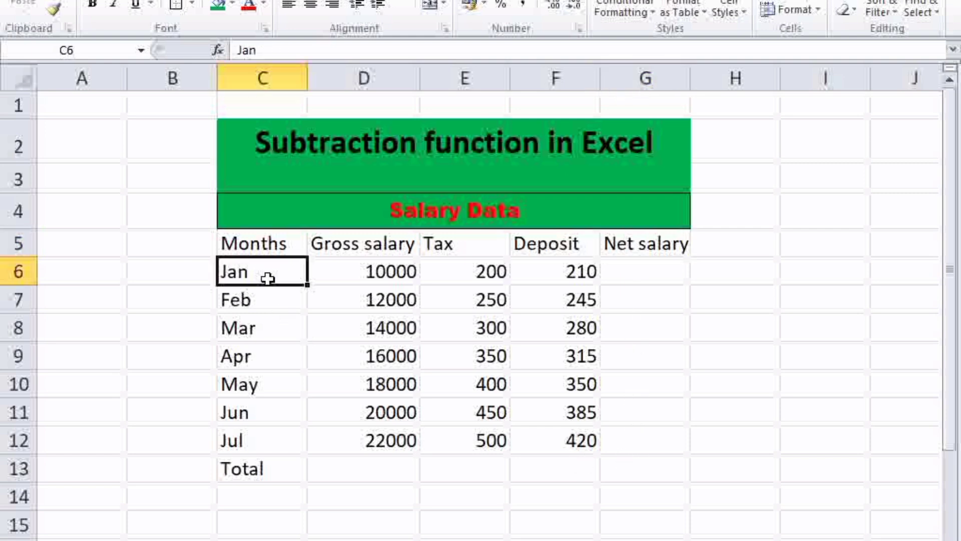
click(266, 302)
click(265, 328)
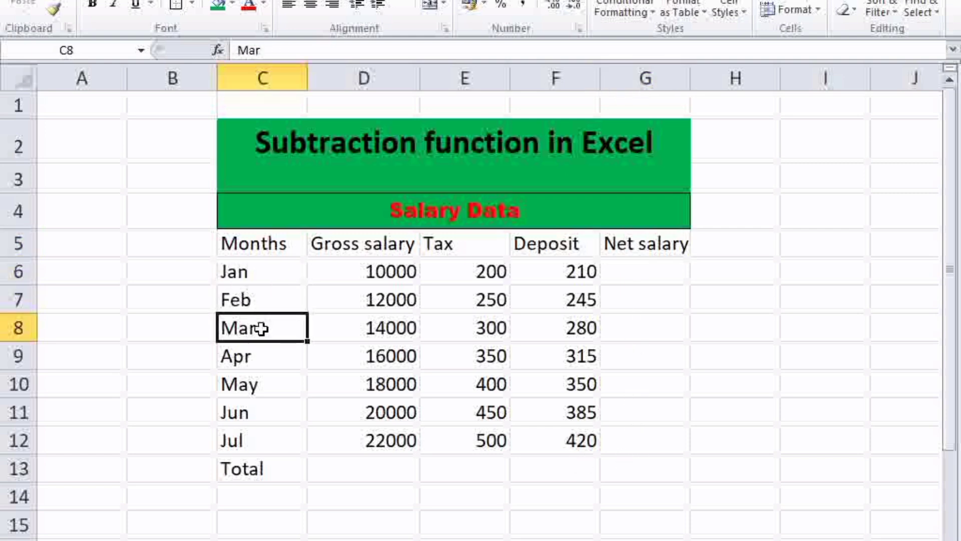
click(255, 353)
click(259, 386)
click(258, 402)
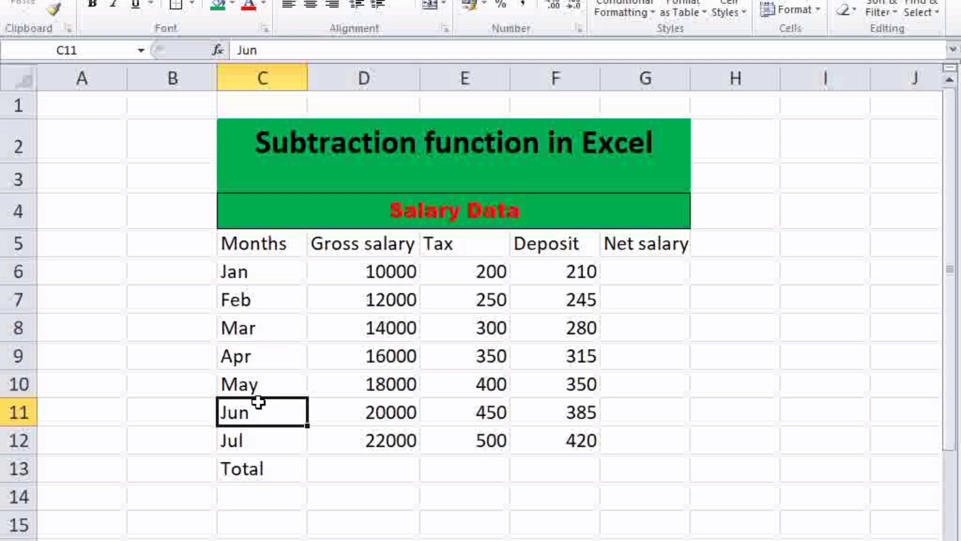
click(252, 441)
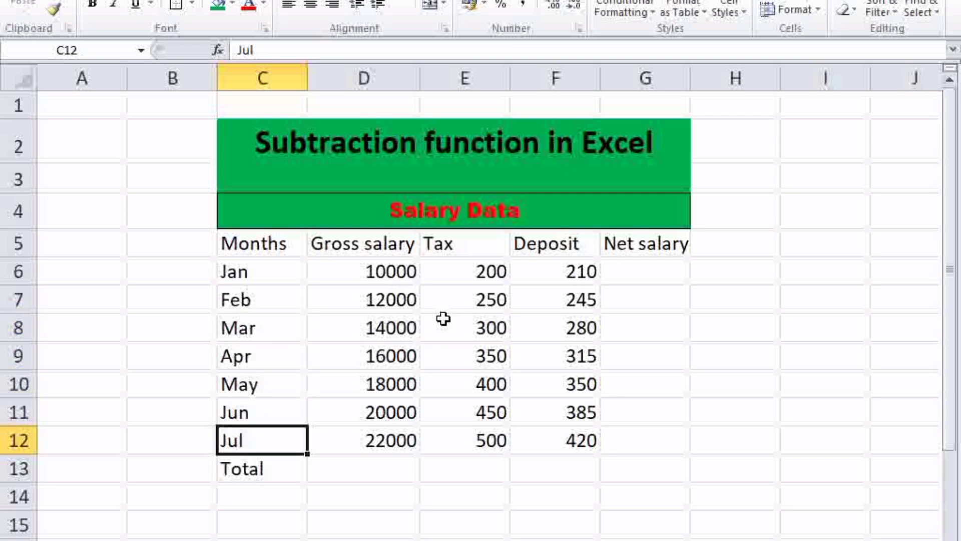
Step: Read through the monthly figures in the Gross salary and Tax columns
click(348, 288)
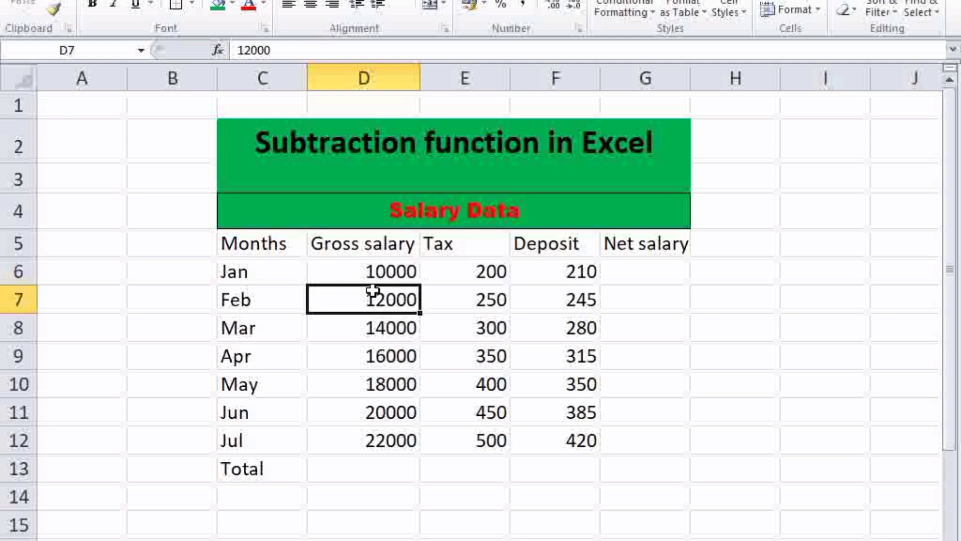
click(369, 325)
click(365, 353)
click(364, 385)
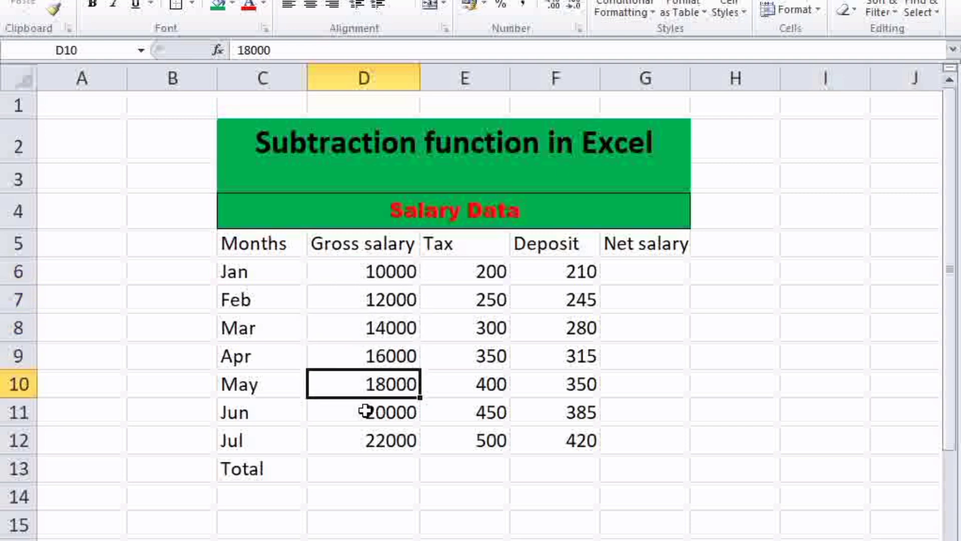
click(366, 411)
click(367, 438)
click(479, 290)
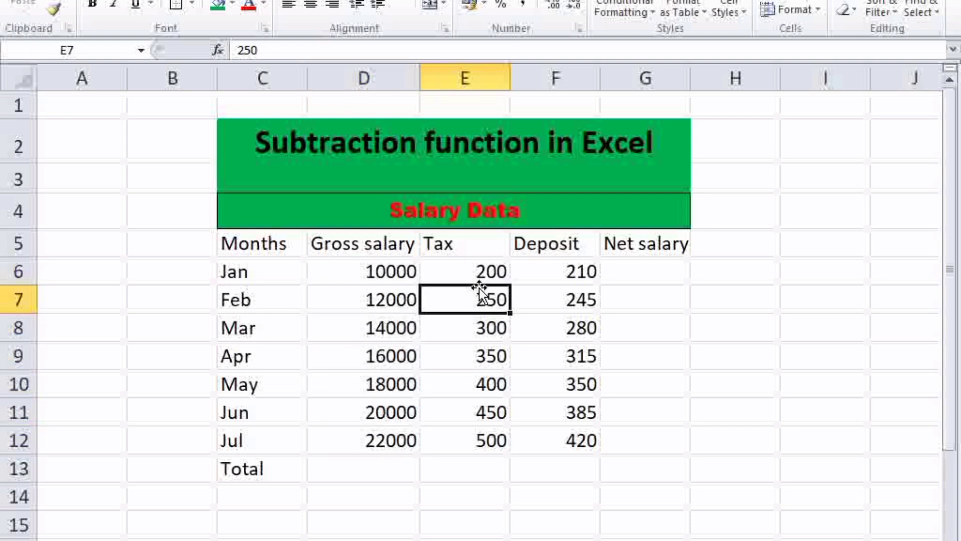
click(478, 267)
click(469, 300)
click(474, 355)
click(471, 386)
click(476, 408)
click(478, 432)
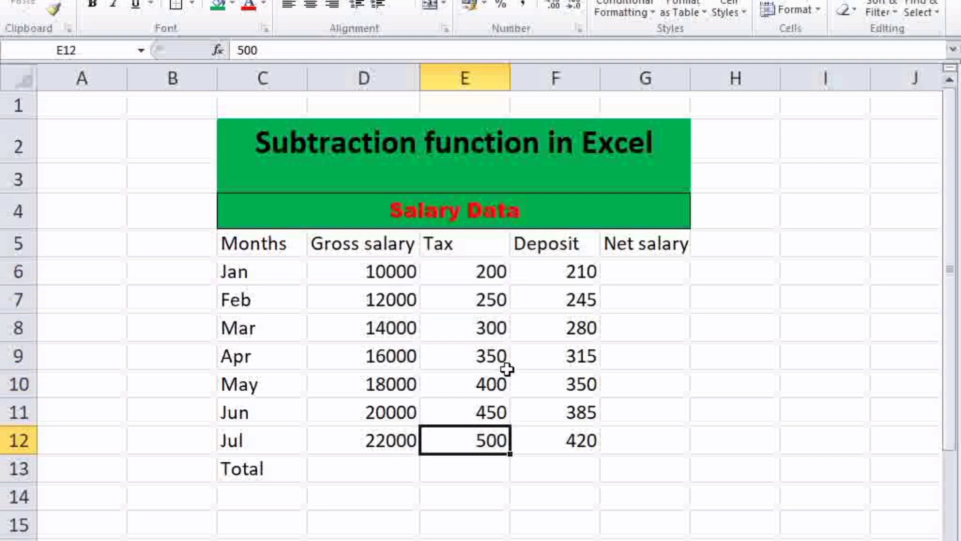
Step: Read through the monthly Deposit figures and check the Net salary column beside them
click(578, 272)
click(563, 329)
click(559, 355)
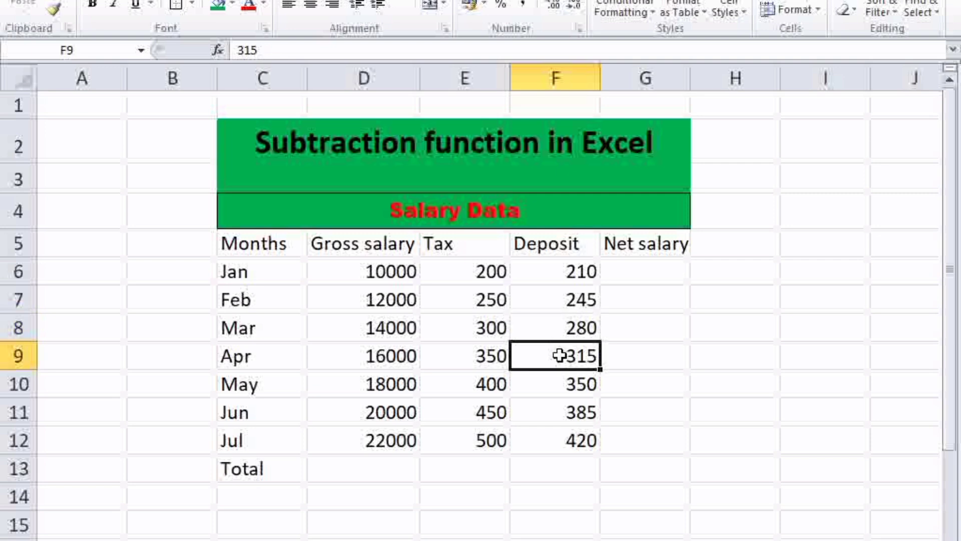
click(555, 384)
click(558, 411)
click(559, 436)
drag(653, 246, 636, 437)
click(855, 348)
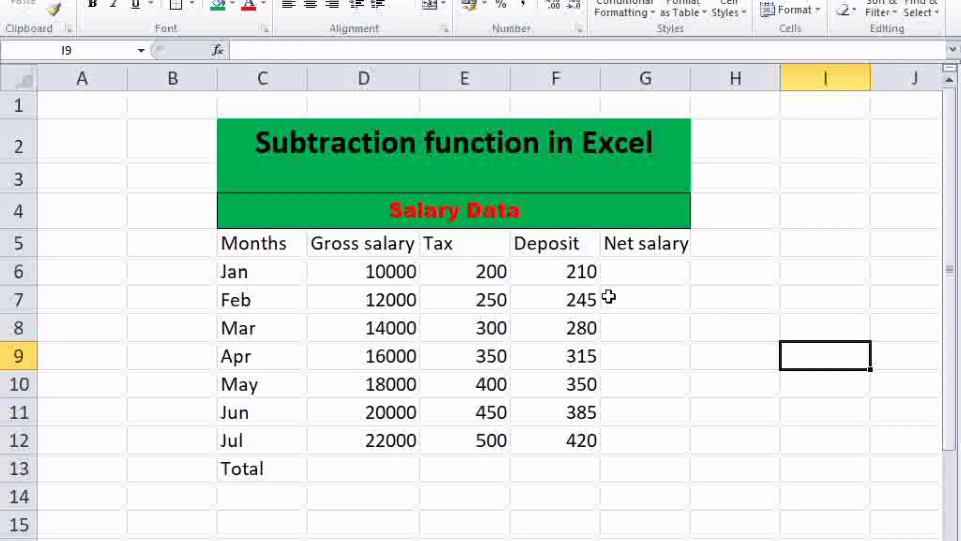
Step: Delete the Total label from cell C13 below the month rows
click(296, 469)
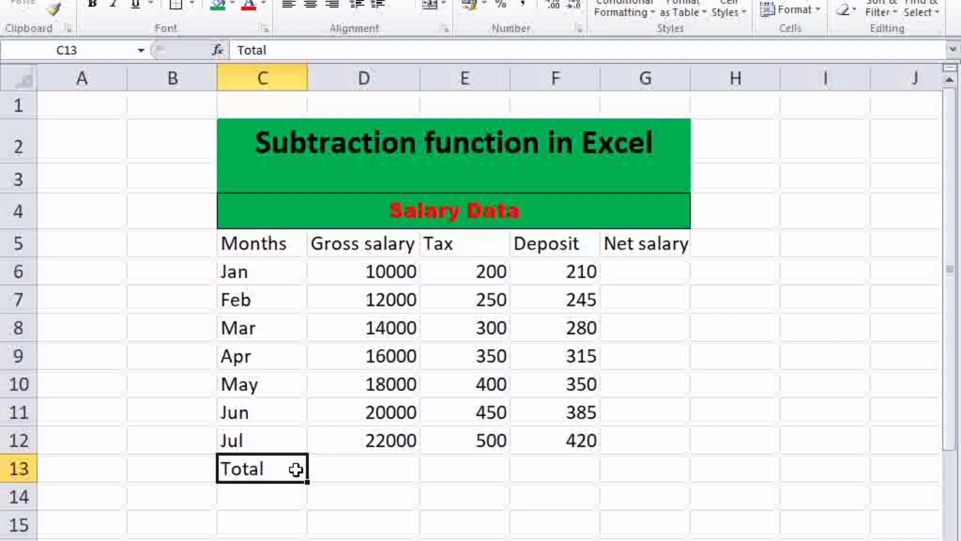
key(Delete)
click(653, 462)
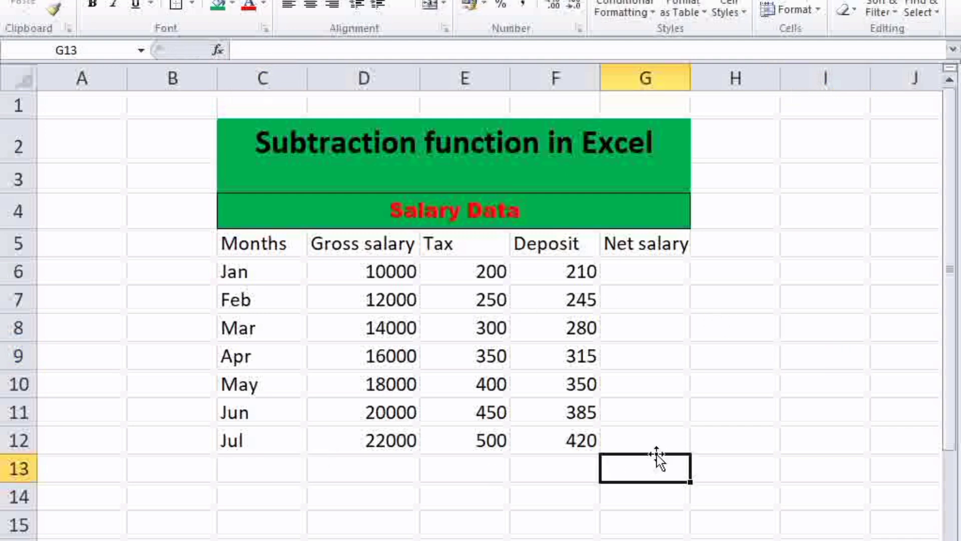
Step: Examine the Gross salary column, the Tax and Deposit deductions, and the Net salary column they feed
click(640, 279)
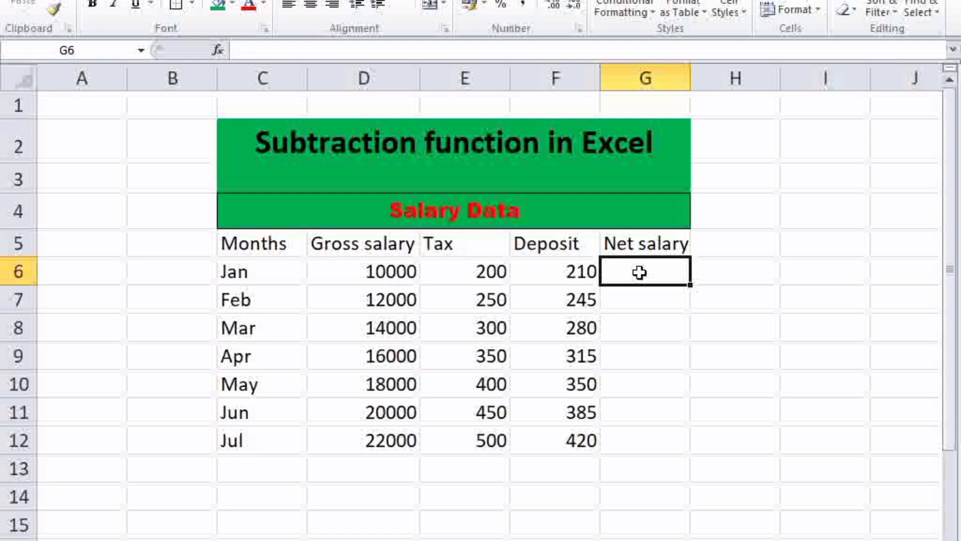
drag(247, 275, 600, 441)
click(642, 414)
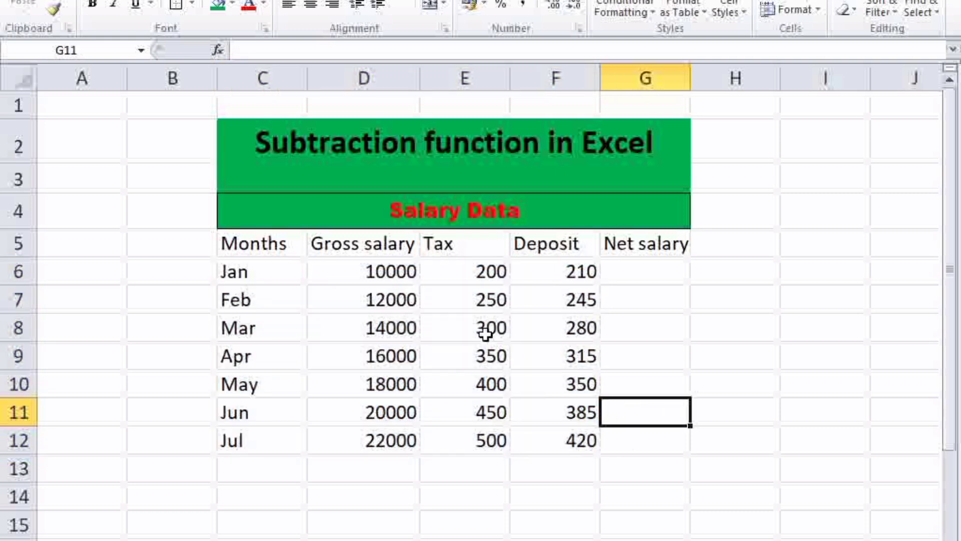
drag(394, 249, 403, 440)
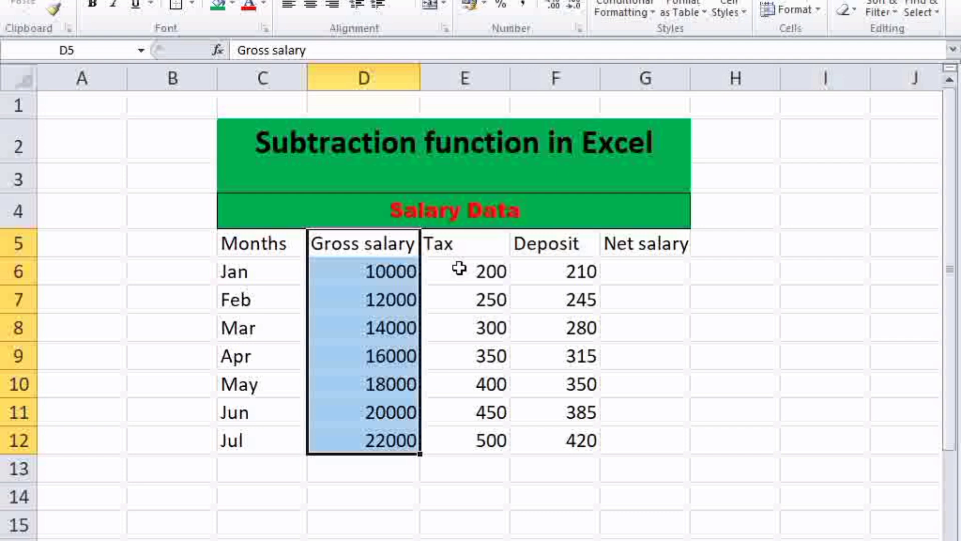
drag(457, 245, 575, 431)
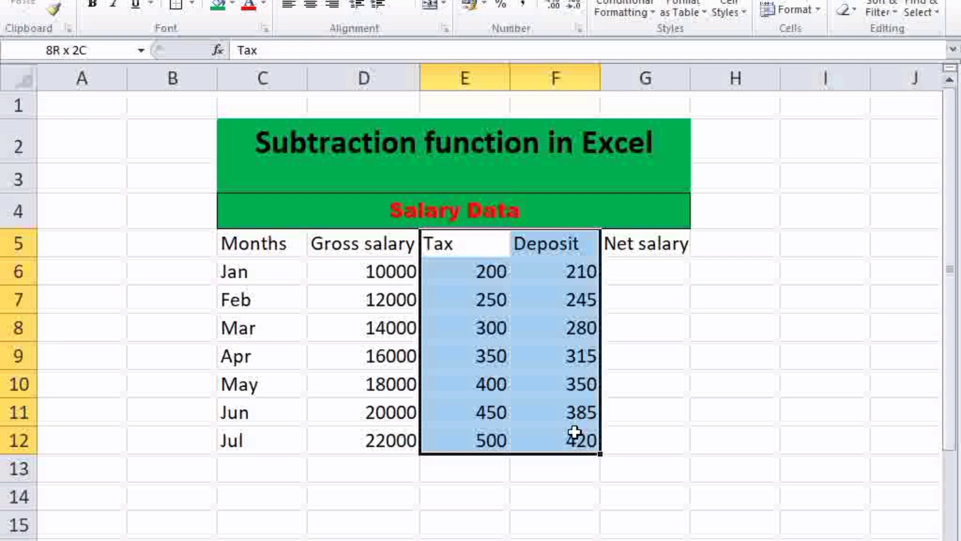
drag(575, 432, 575, 432)
drag(670, 245, 658, 433)
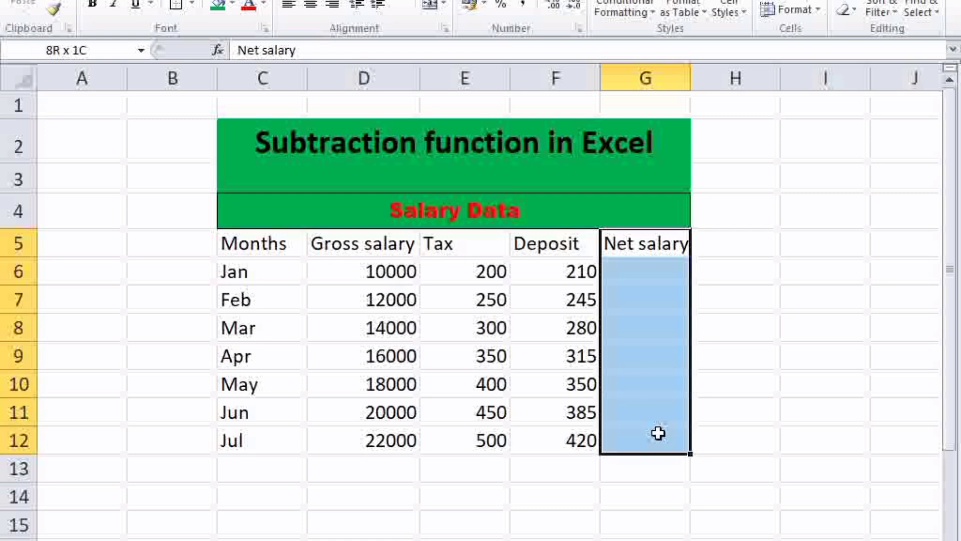
drag(658, 433, 658, 433)
click(637, 273)
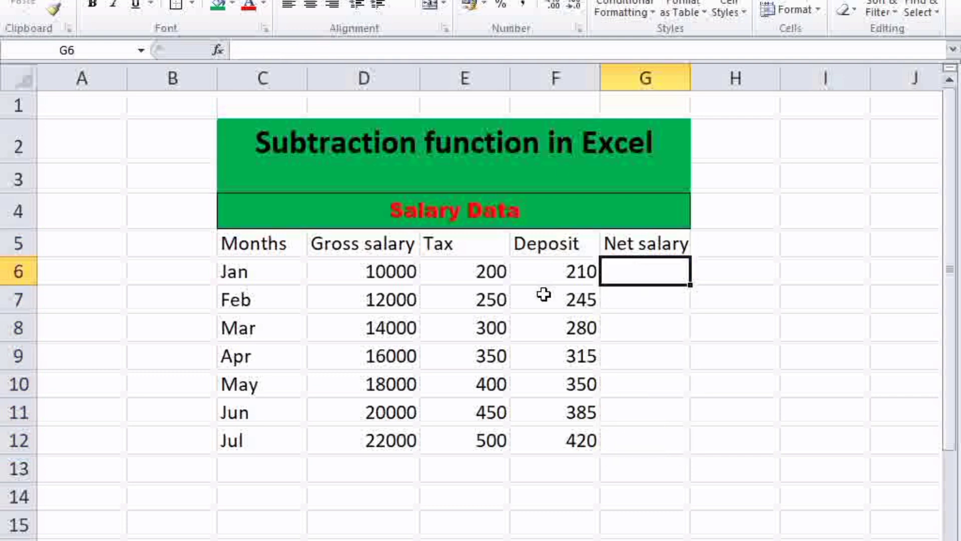
Step: Compare each month's gross salary with its tax and deposit deductions, row by row from Jan to Jul
click(481, 276)
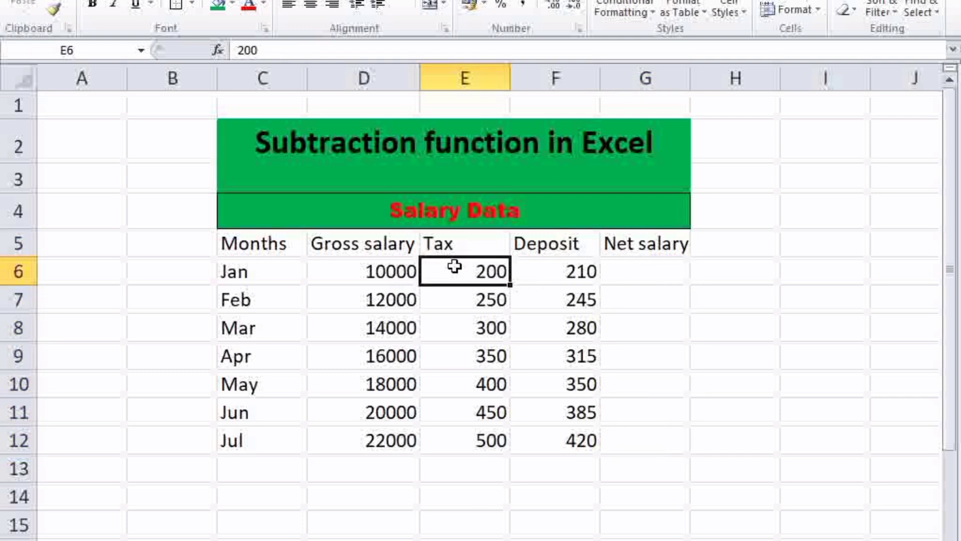
click(562, 283)
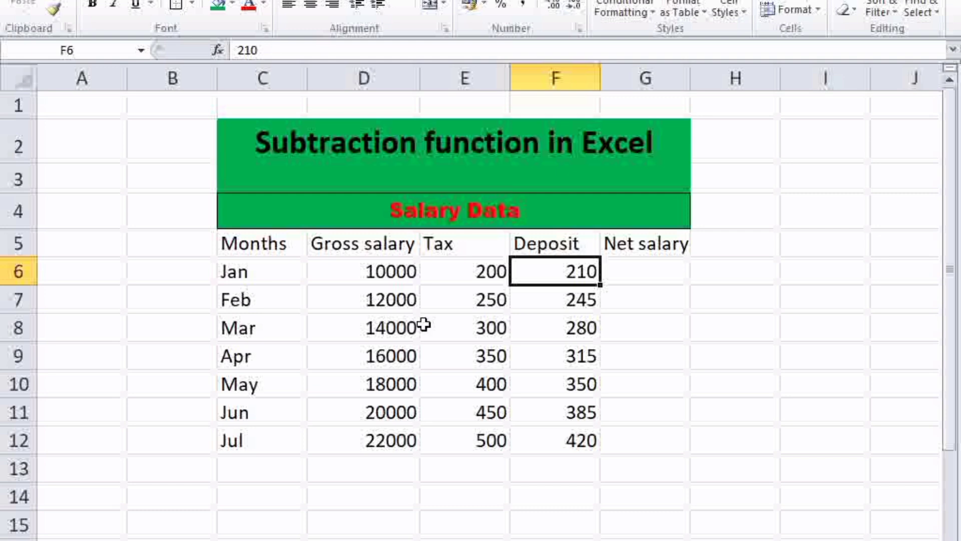
click(399, 300)
drag(467, 307, 560, 308)
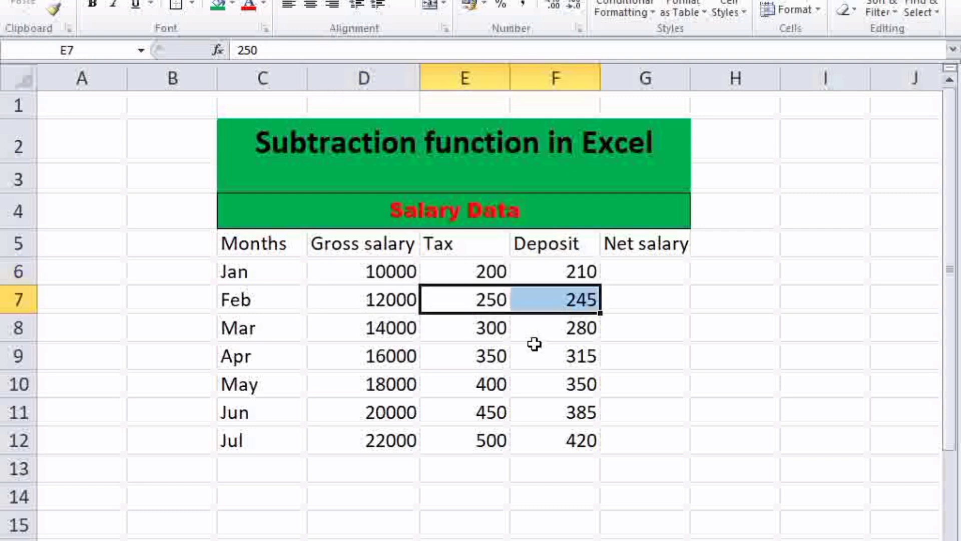
click(407, 327)
drag(470, 329, 564, 334)
click(388, 361)
drag(448, 359, 558, 369)
drag(395, 385, 532, 390)
click(440, 430)
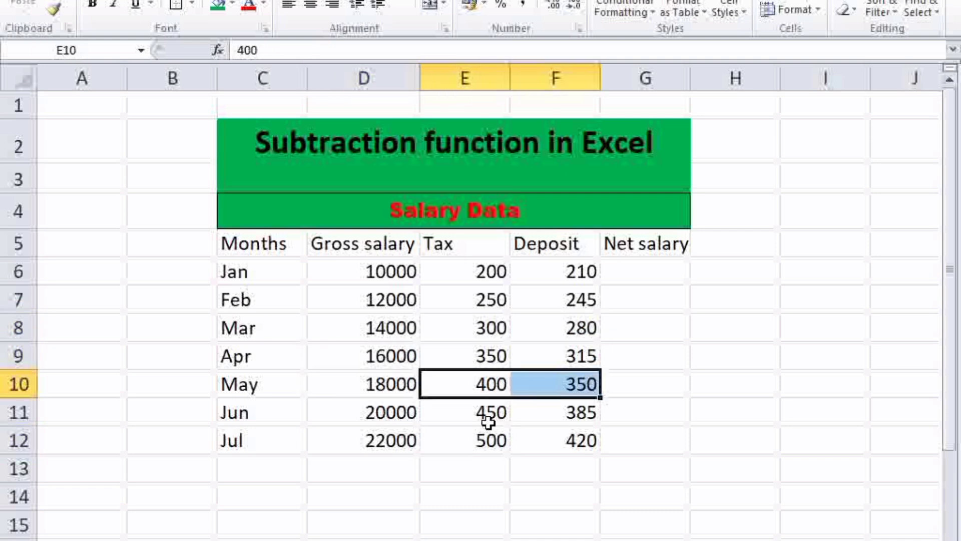
drag(472, 419, 553, 412)
drag(489, 442, 531, 444)
click(528, 489)
drag(396, 246, 402, 404)
click(390, 488)
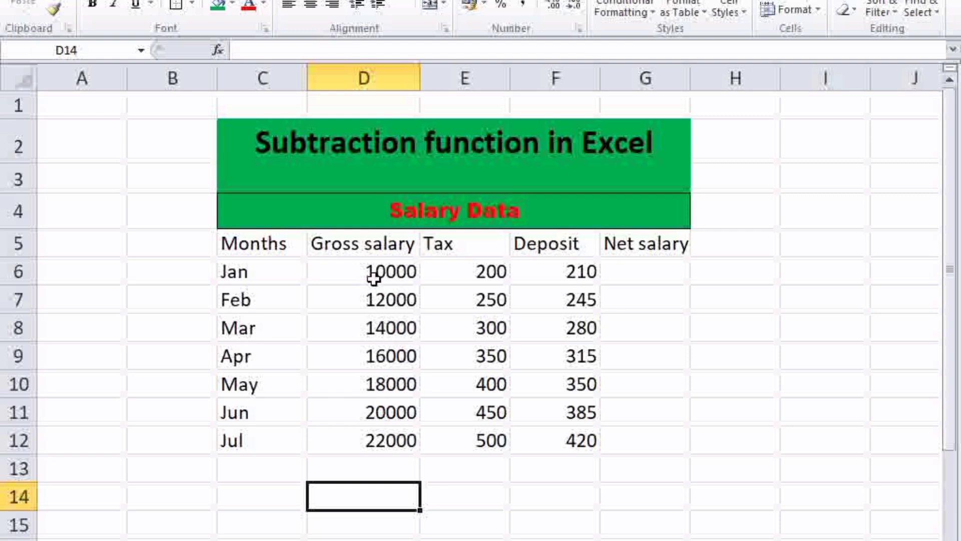
Step: Enter the formula =D6-E6-F6 in G6 to compute January's net salary from gross salary, tax and deposit
click(630, 277)
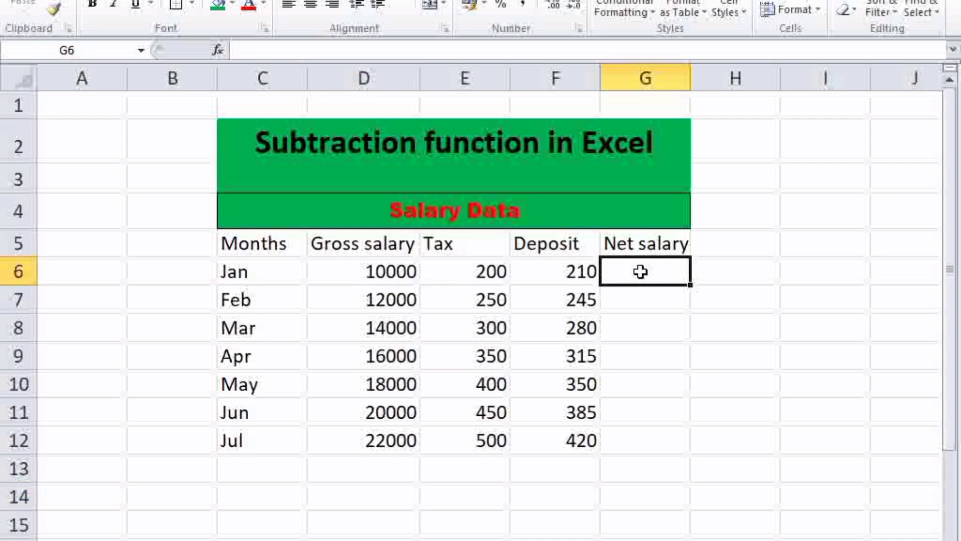
text(=)
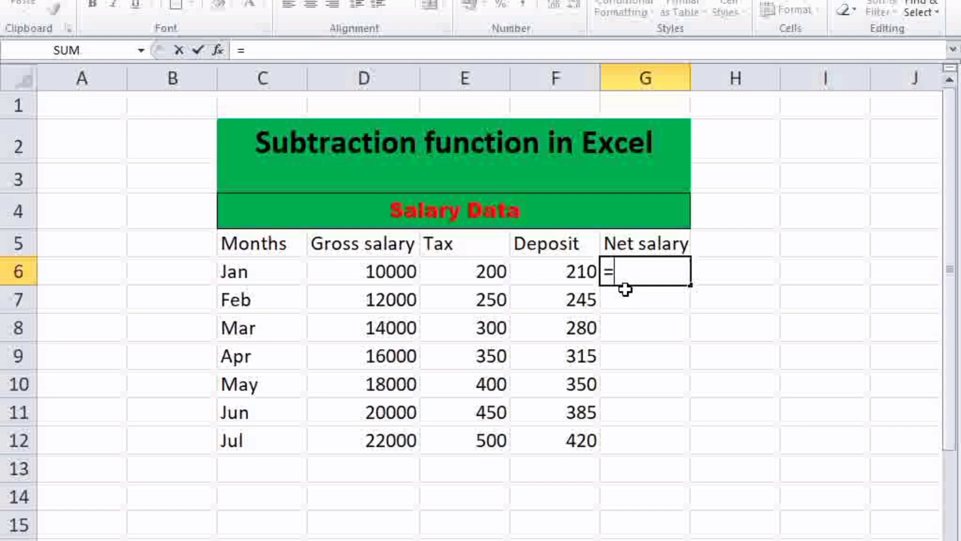
text(D)
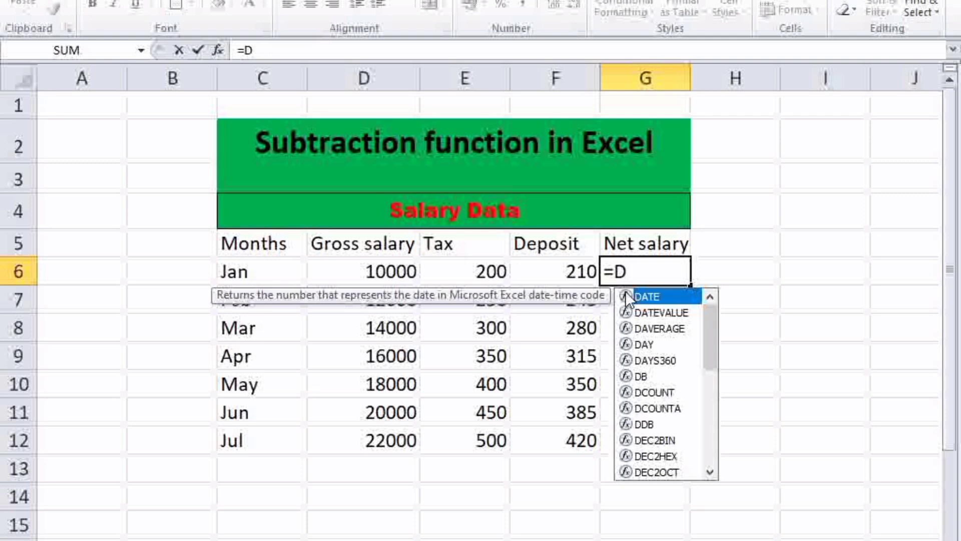
text(6)
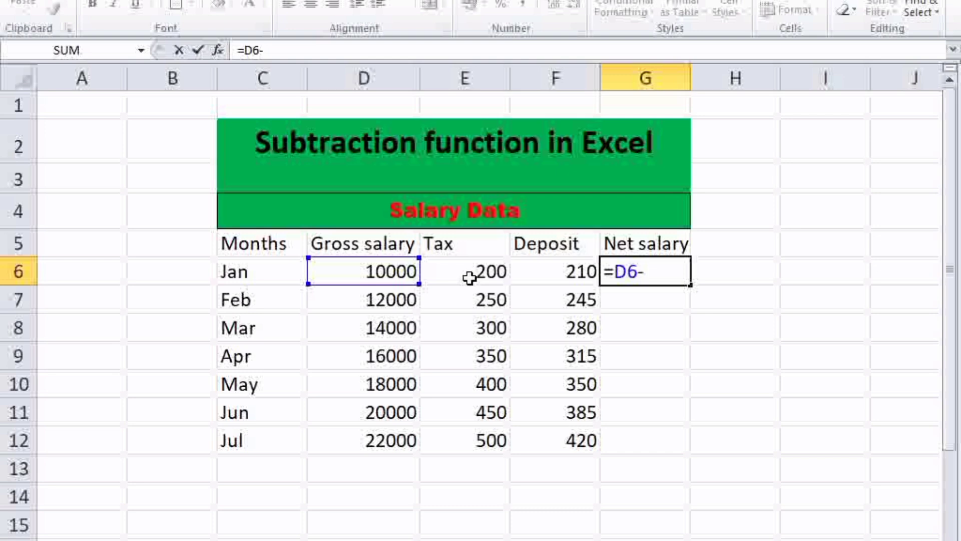
text(-E6)
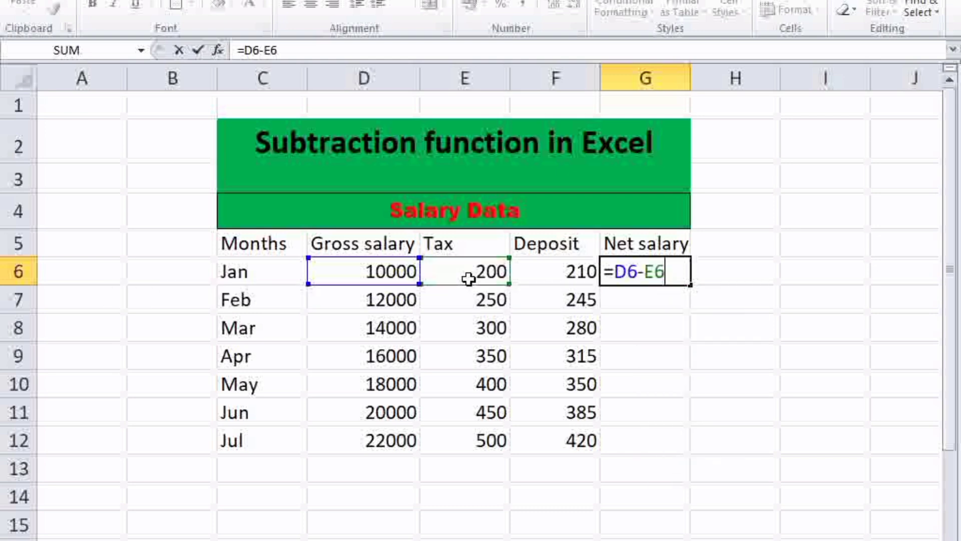
text(-F6)
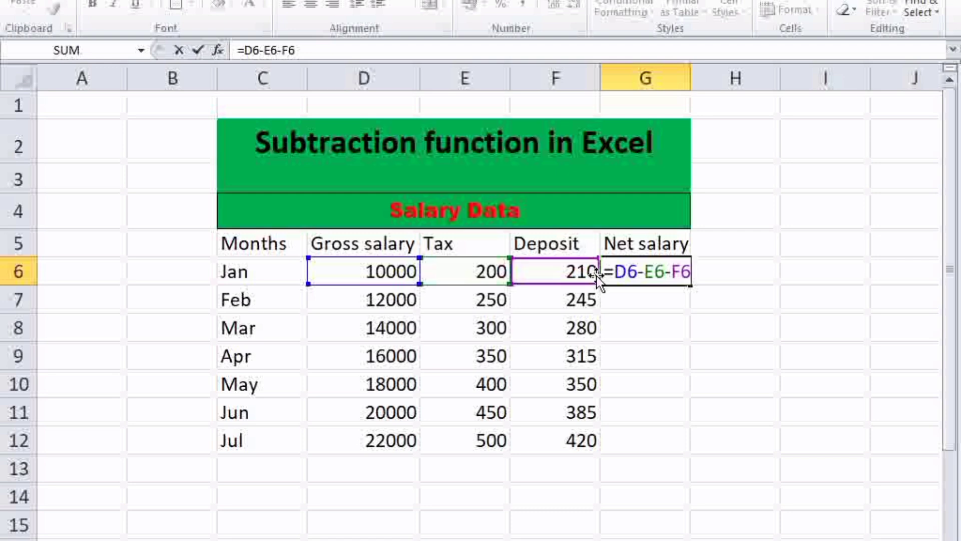
key(Return)
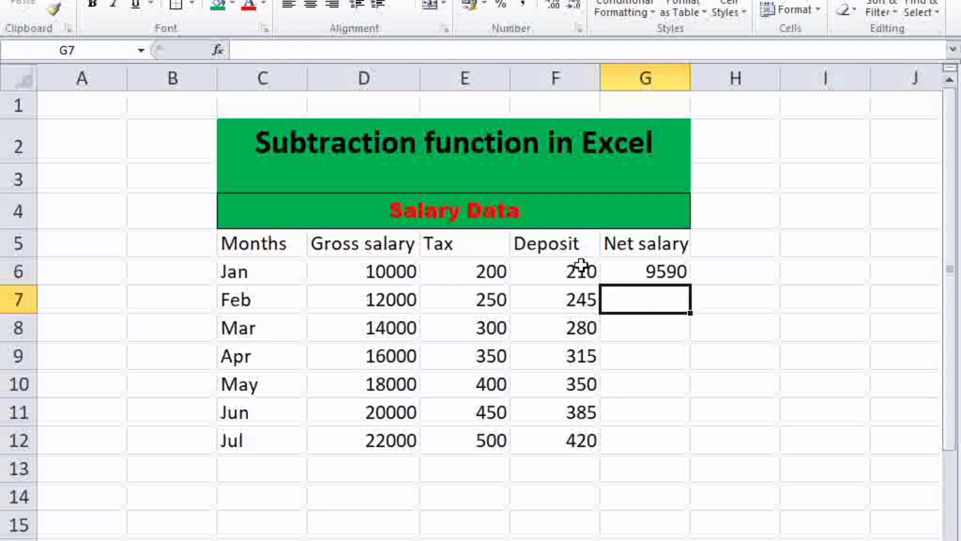
Step: Review January's gross salary, tax and deposit cells against the net salary formula in G6
click(374, 271)
drag(375, 271, 632, 288)
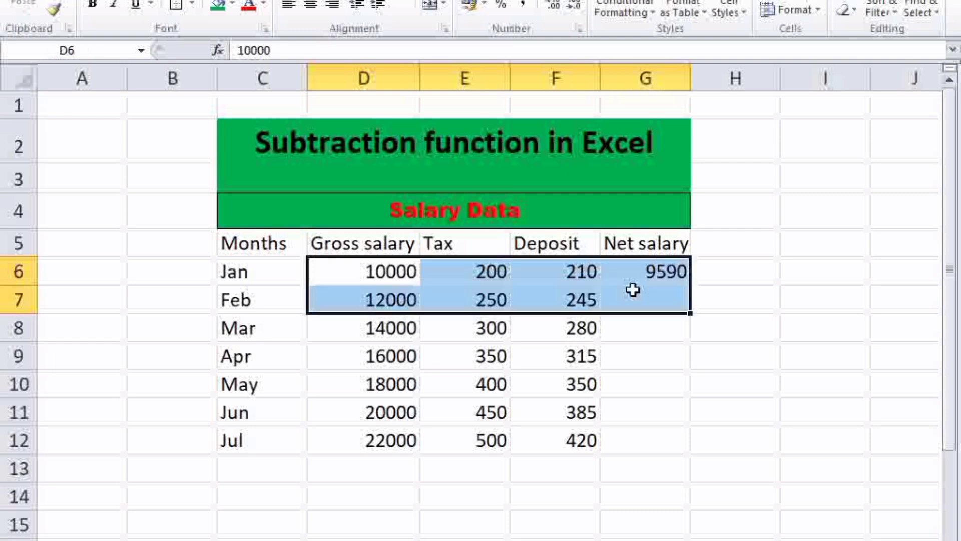
click(647, 276)
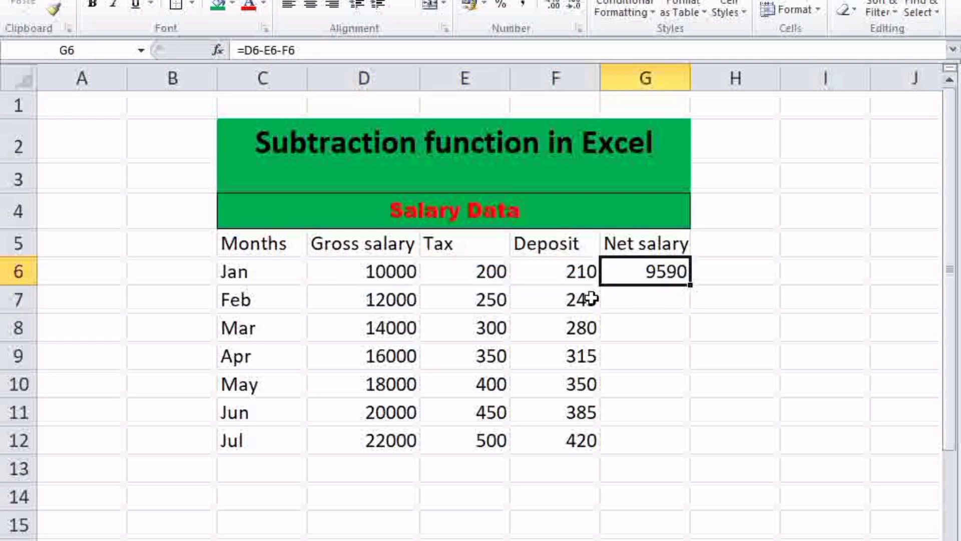
click(637, 301)
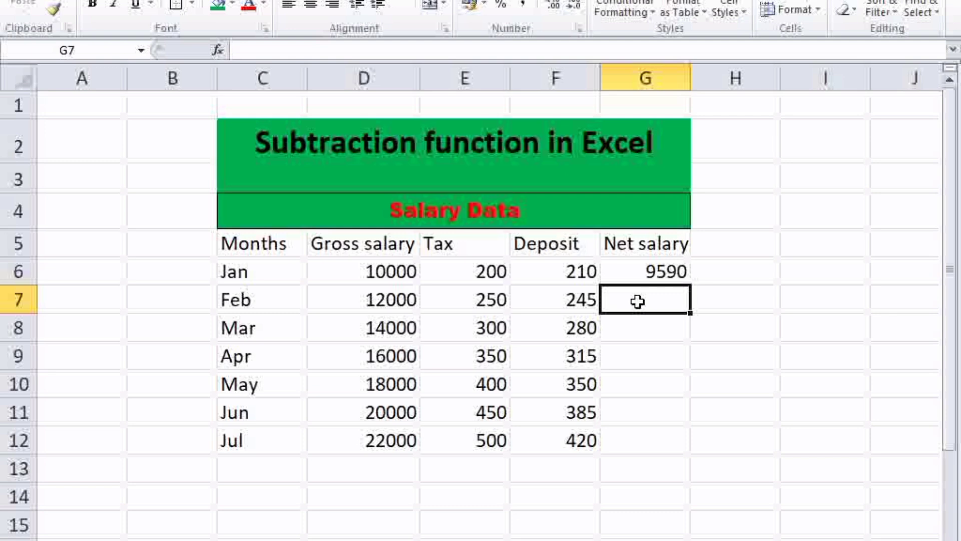
drag(646, 274, 648, 308)
click(653, 346)
click(668, 278)
Step: Enter the formula =D7-E7-F7 in G7 to compute February's net salary
text(=)
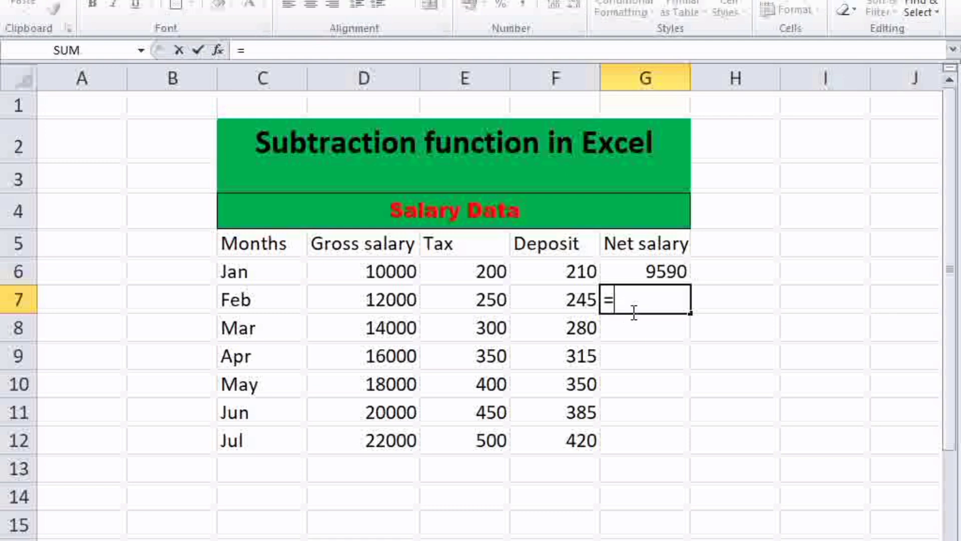
click(372, 299)
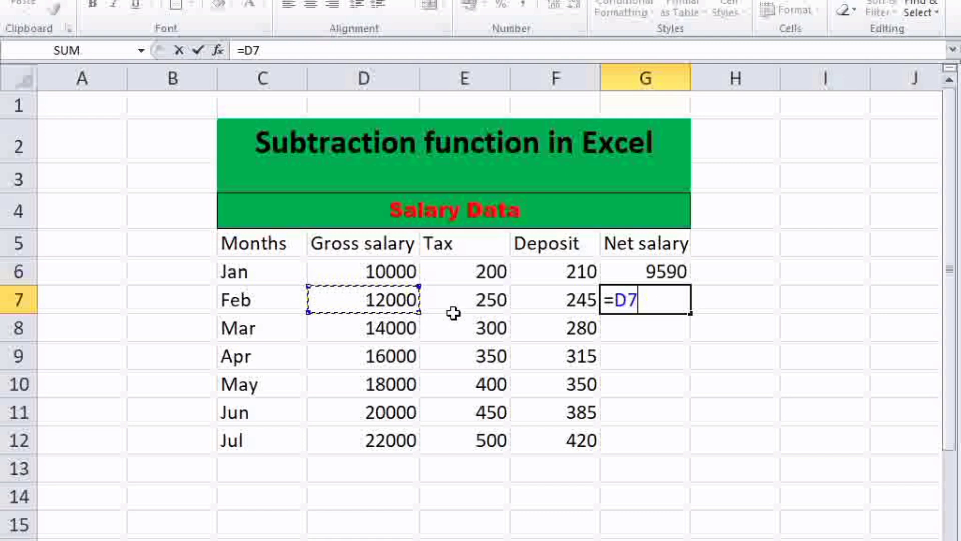
text(-)
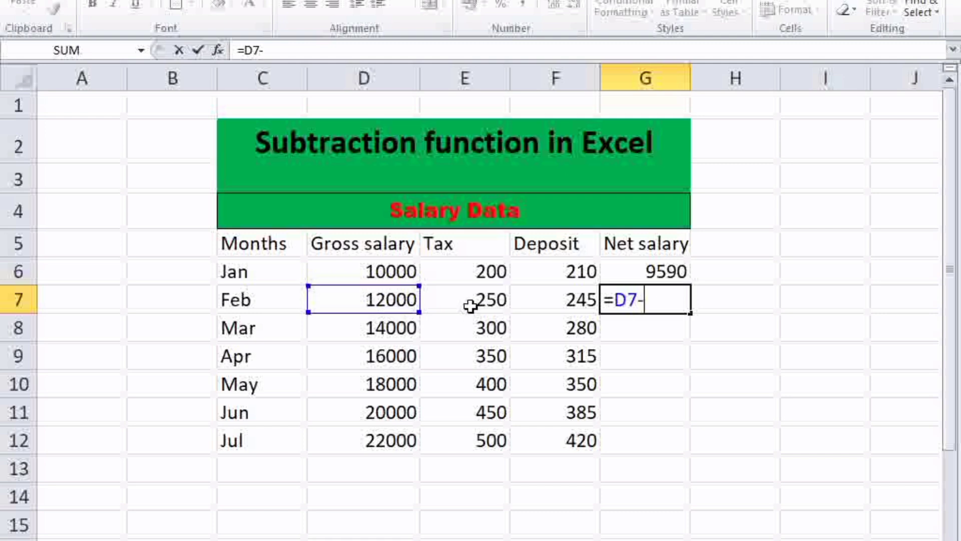
click(472, 306)
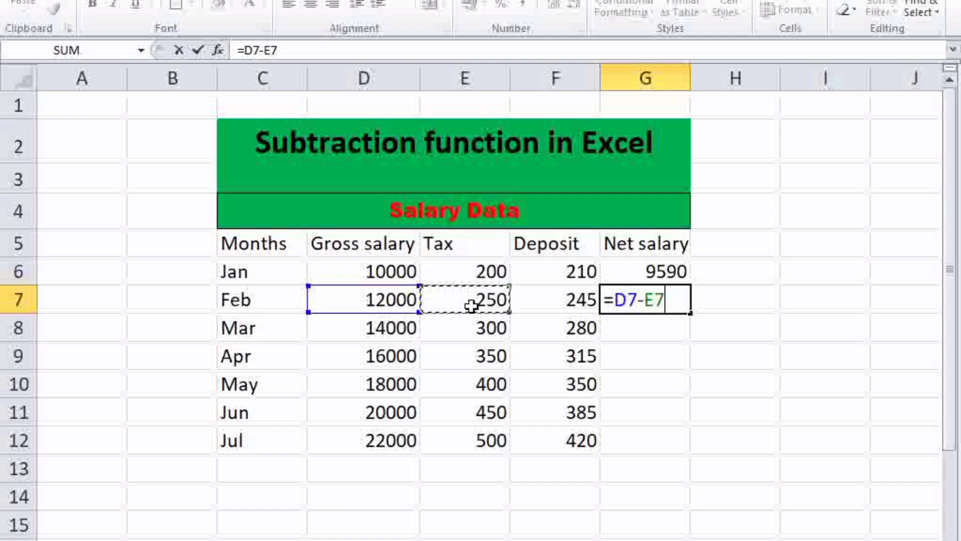
text(-)
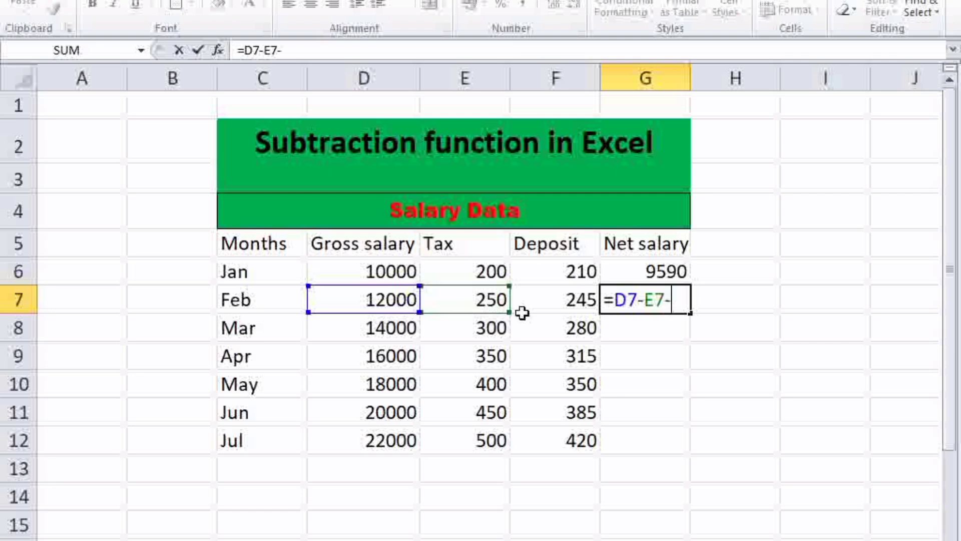
click(552, 305)
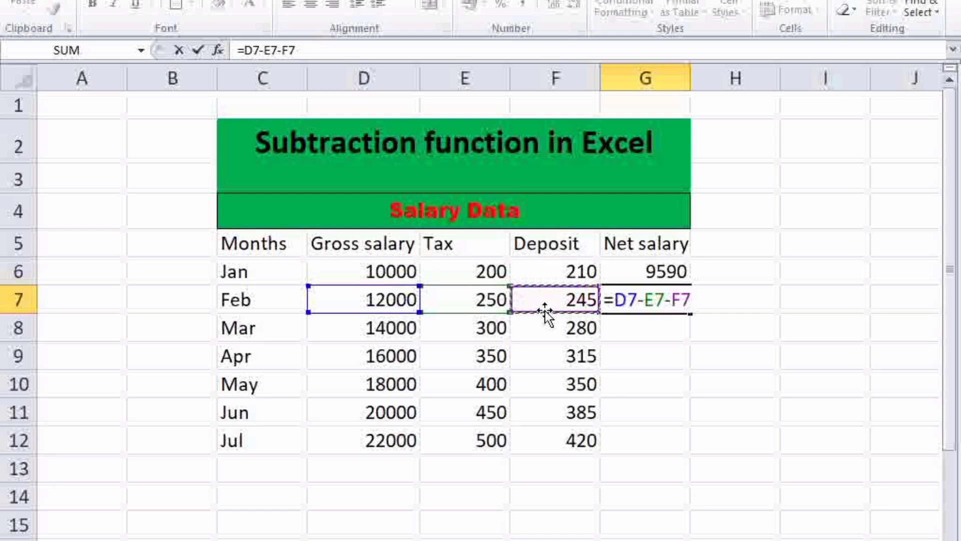
key(Return)
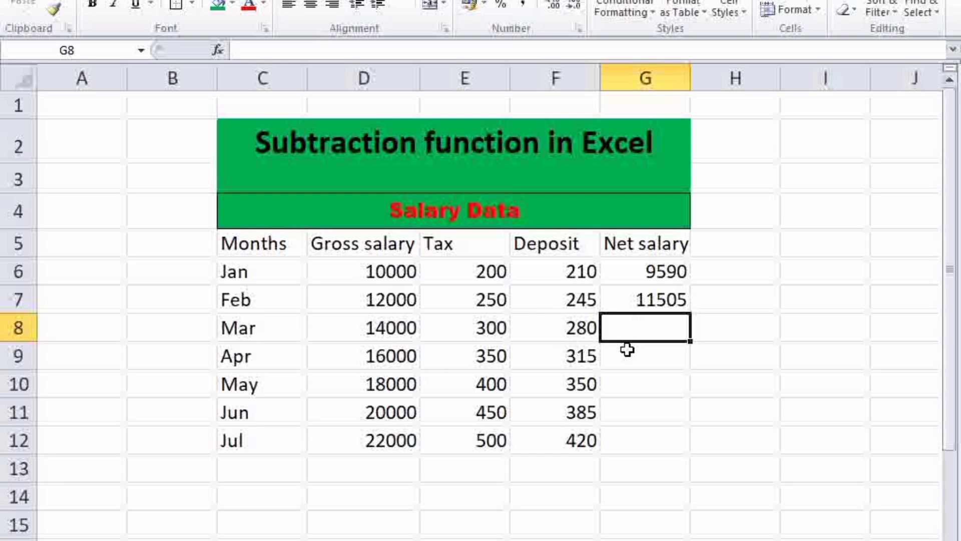
Step: Enter the formula =D8-E8-F8 in G8 to compute March's net salary
text(=)
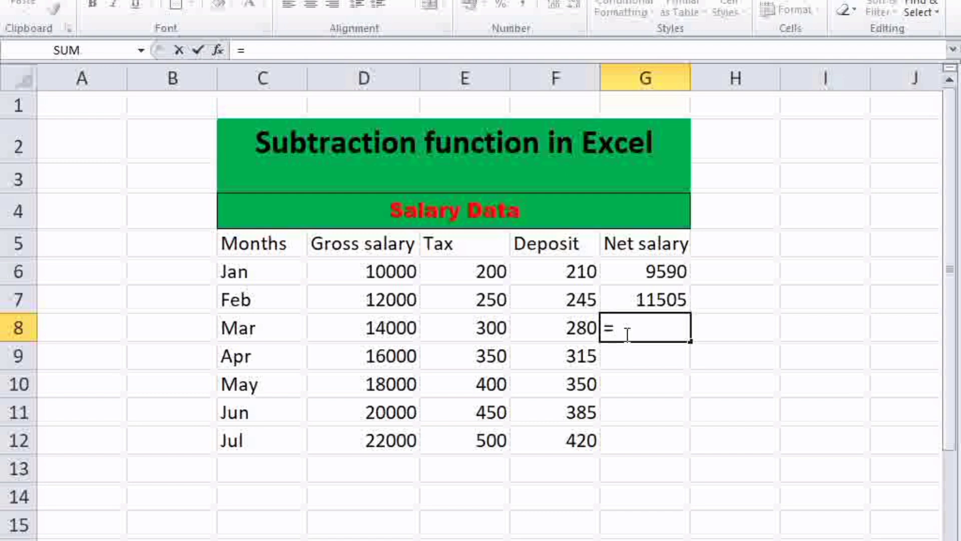
click(405, 322)
text(-)
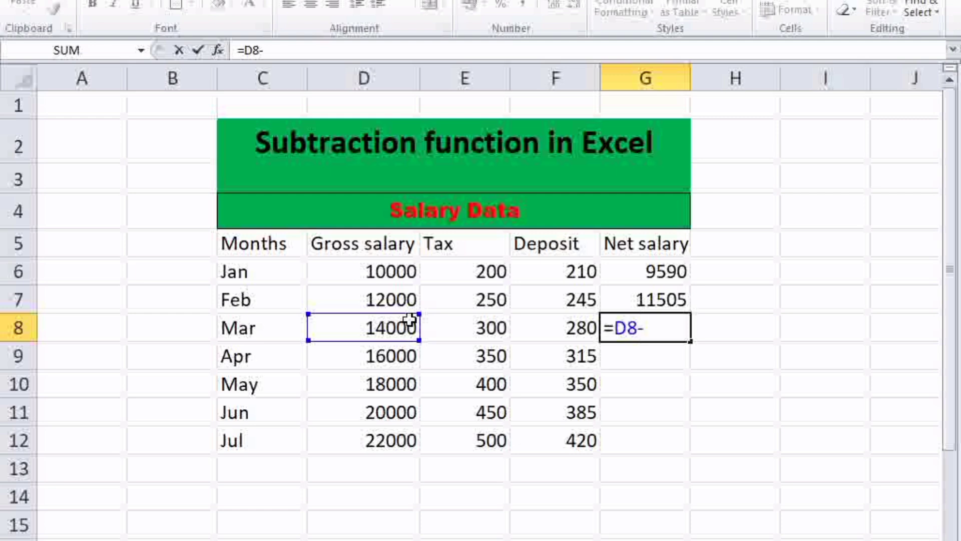
click(465, 322)
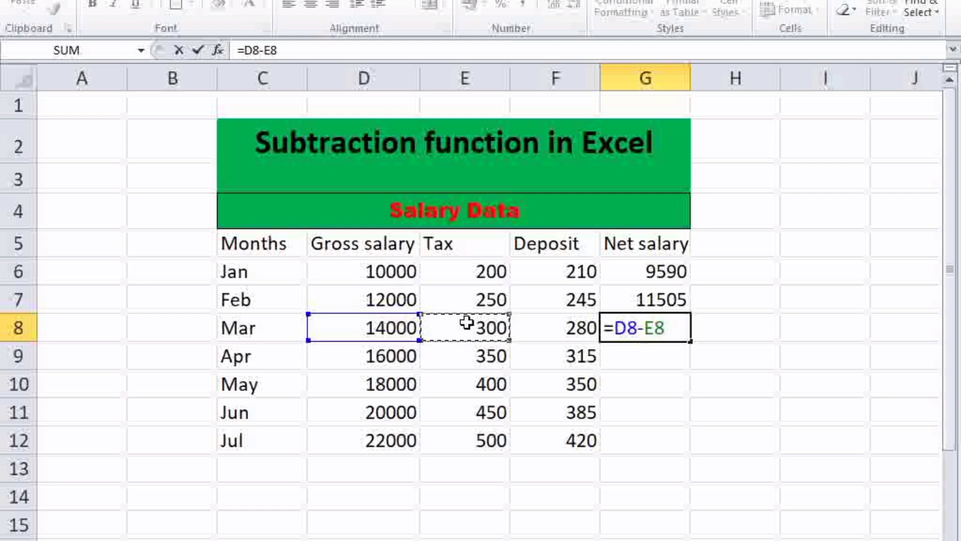
text(-)
click(542, 338)
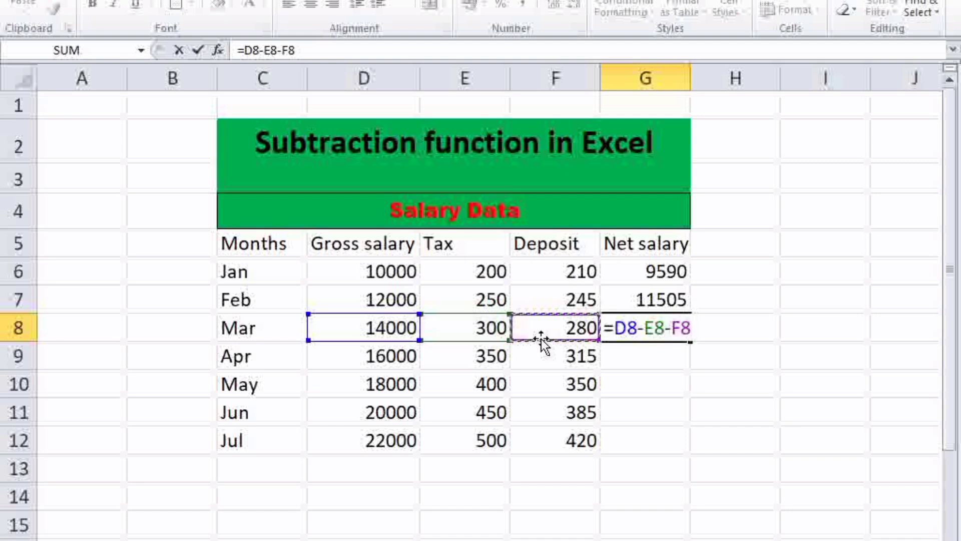
key(Return)
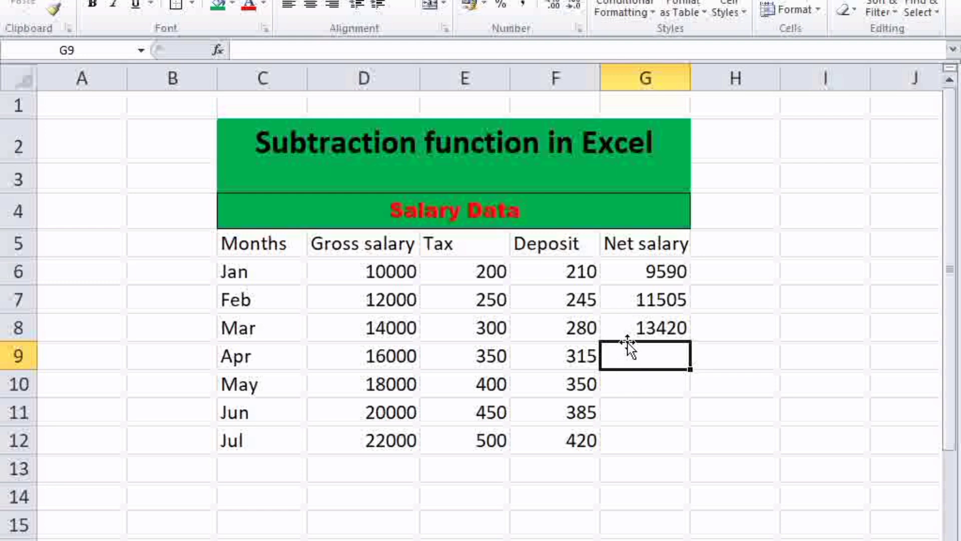
Step: Enter April's net salary formula in G9, subtracting tax E9 and deposit F9 from gross salary D9
text(=)
click(391, 359)
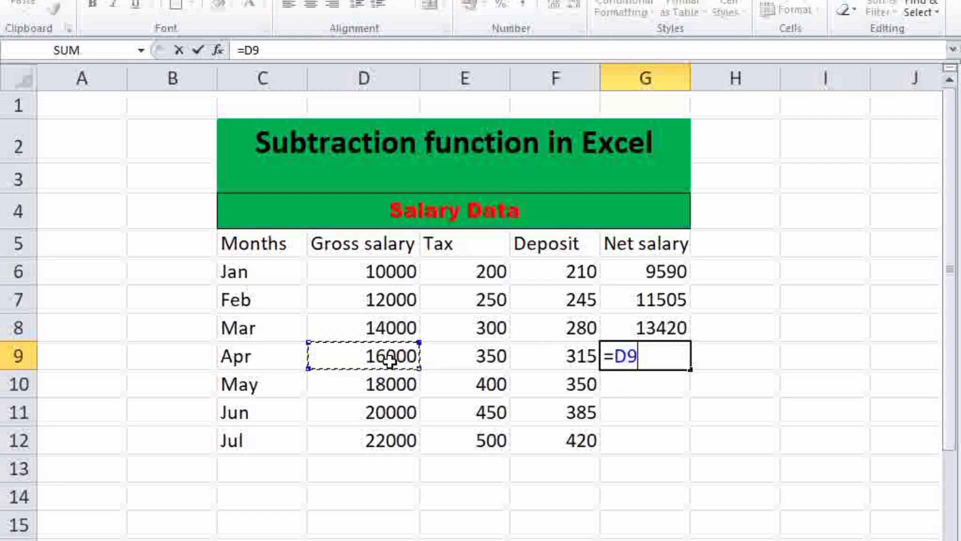
text(-)
click(494, 359)
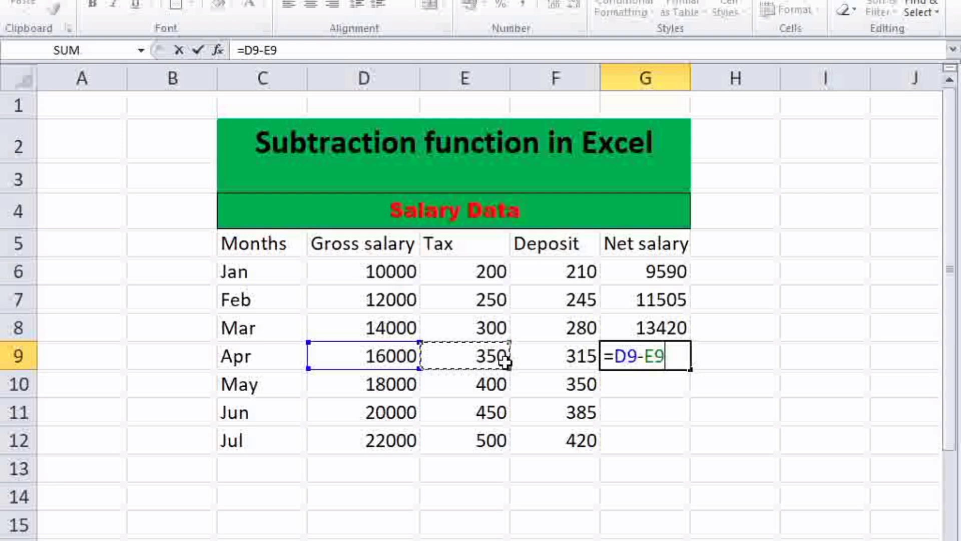
text(-)
click(545, 358)
key(Return)
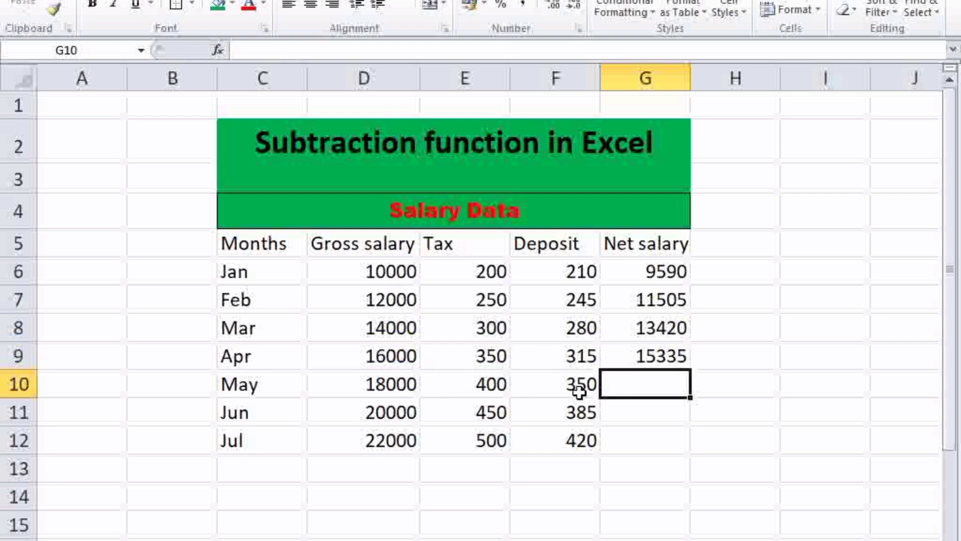
Step: Build May's net salary formula in G10 as =D10-E10-F10-, subtracting tax and deposit from gross salary
text(=)
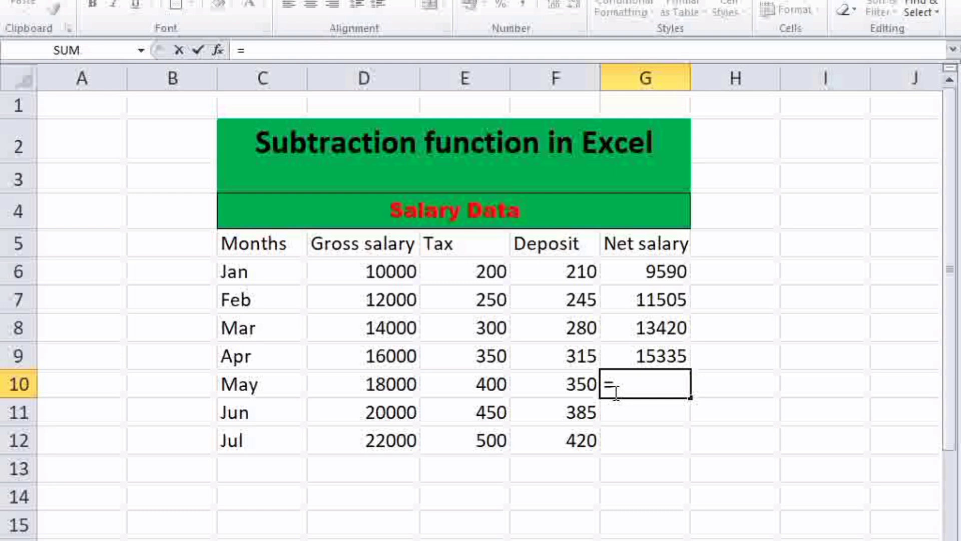
click(380, 381)
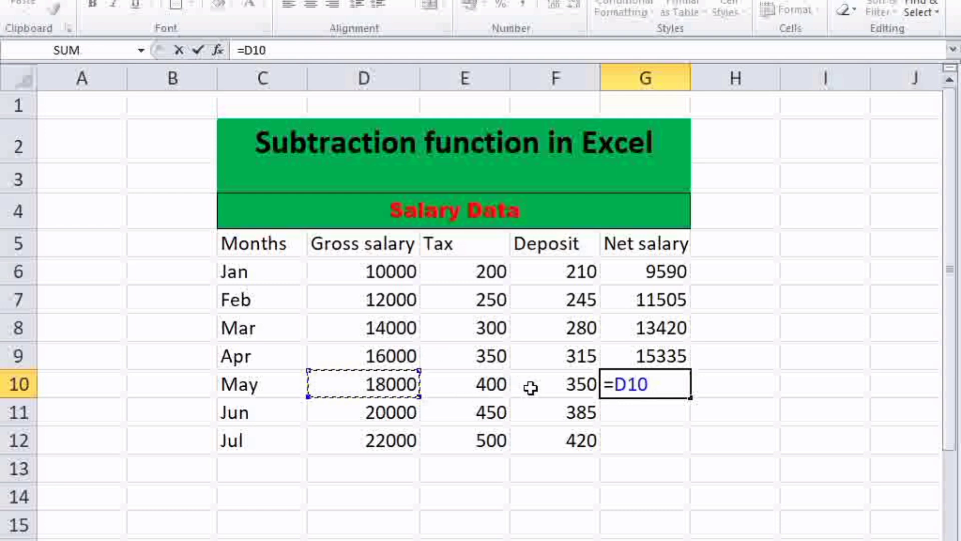
text(-)
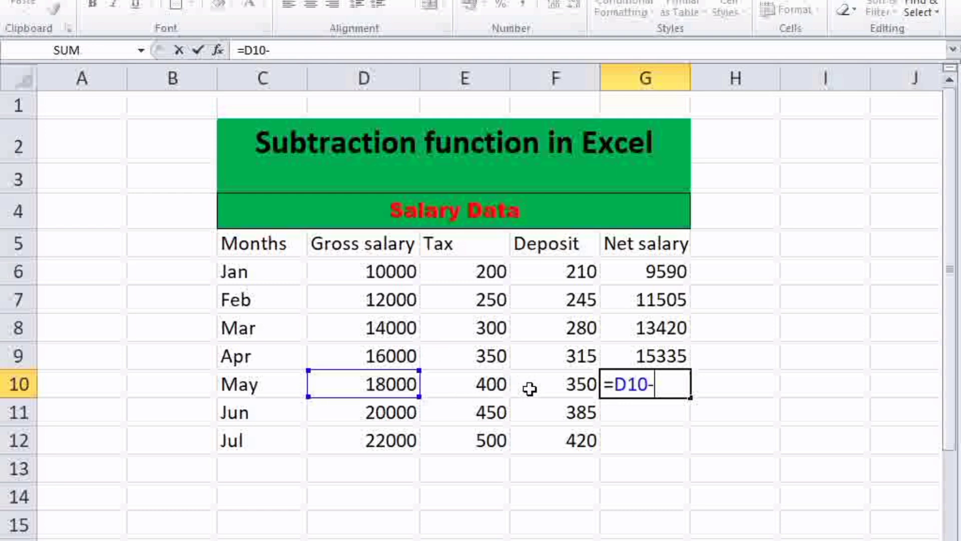
click(495, 385)
text(-)
click(540, 388)
text(-)
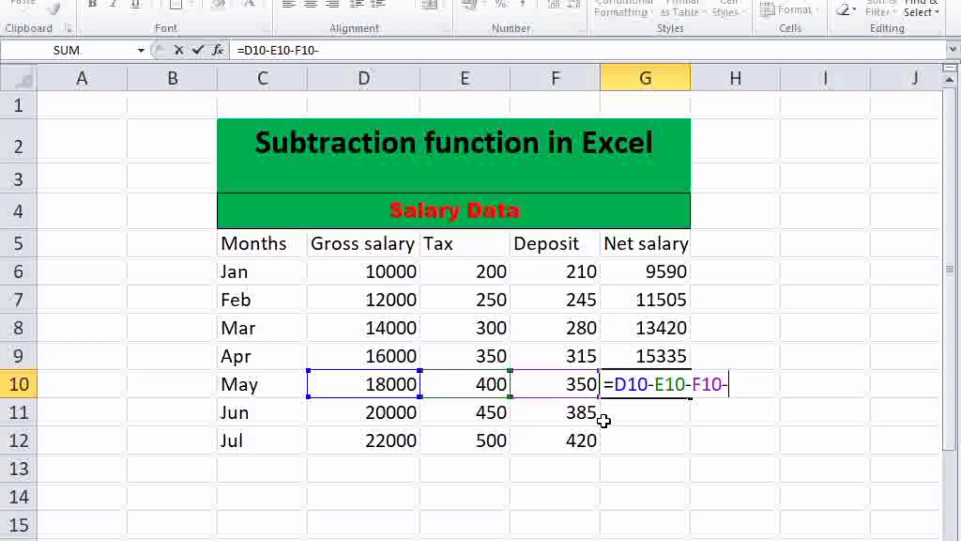
Step: Try to enter May's net salary formula in G10 as =D10-E10-F10-, declining the proposed correction
key(Return)
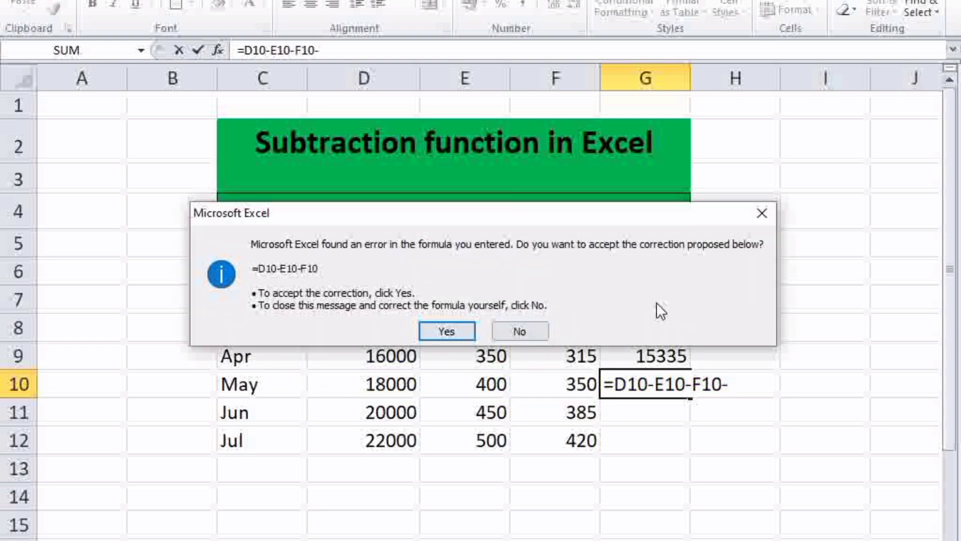
click(761, 214)
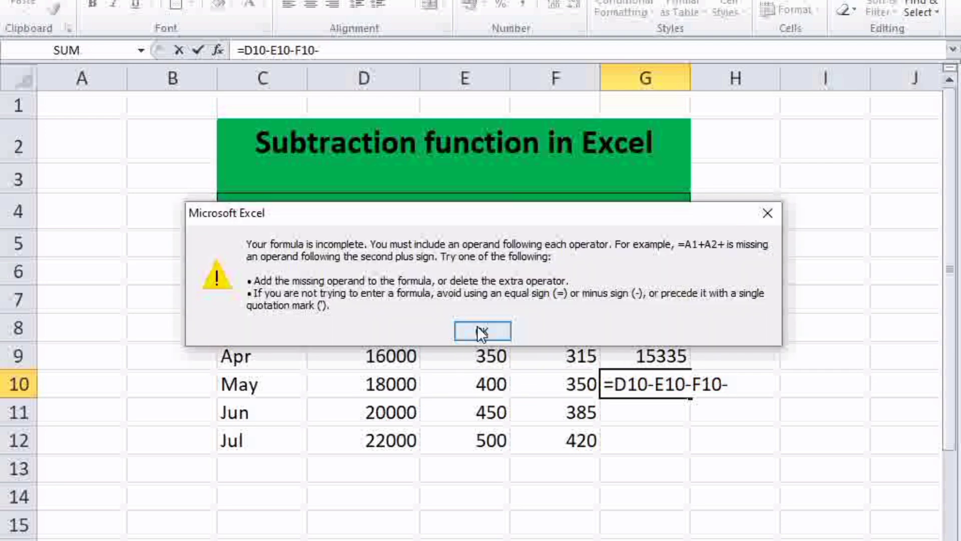
click(478, 331)
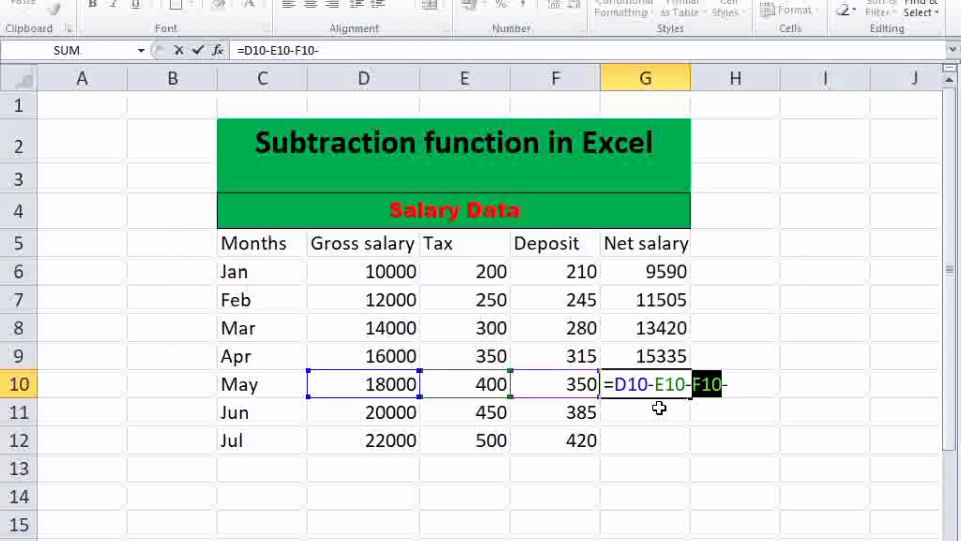
key(Return)
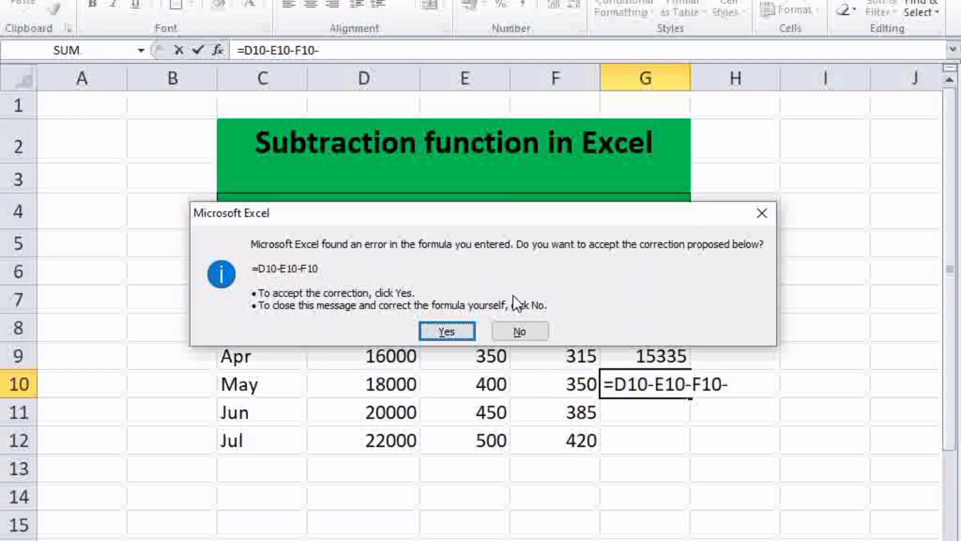
click(759, 216)
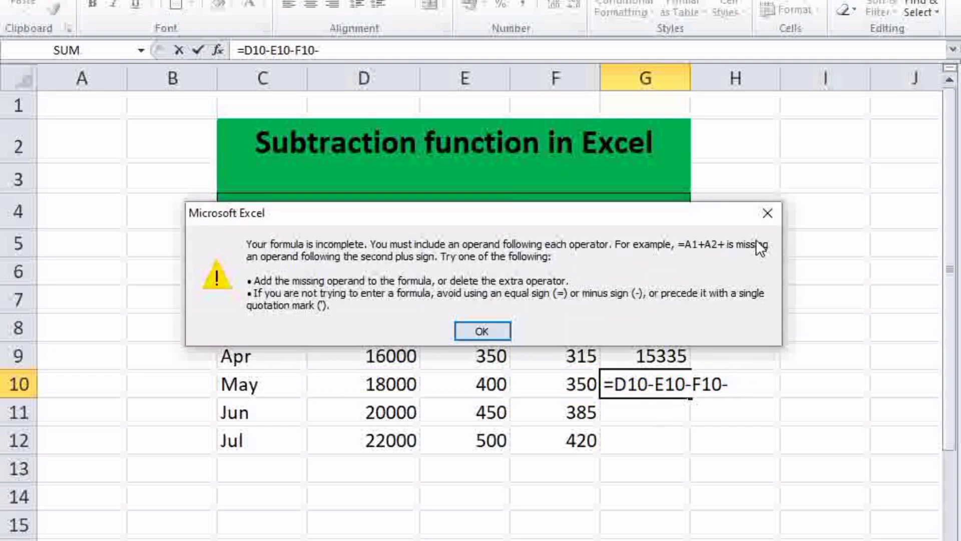
click(766, 215)
Step: Remove the trailing minus sign from May's formula in G10 and enter it as =D10-E10-F10
click(737, 387)
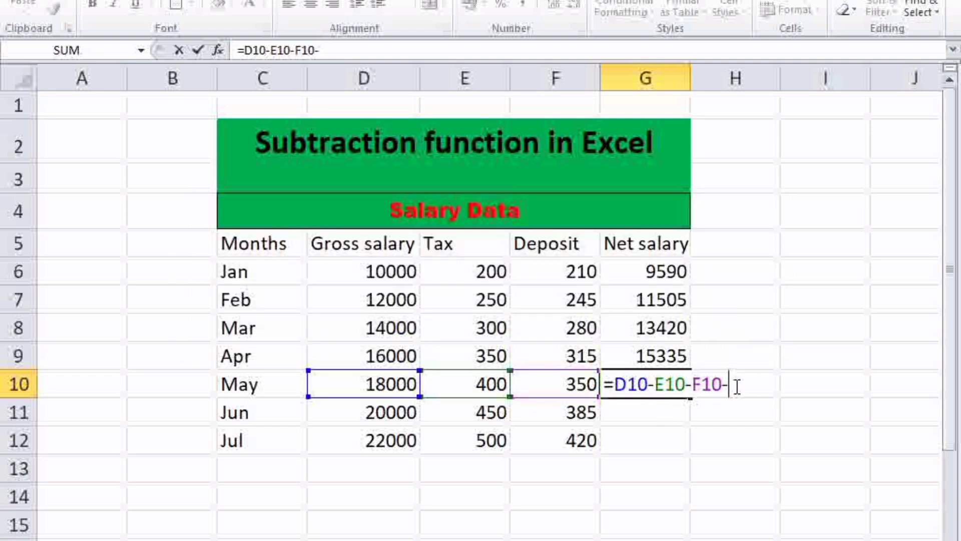
key(Return)
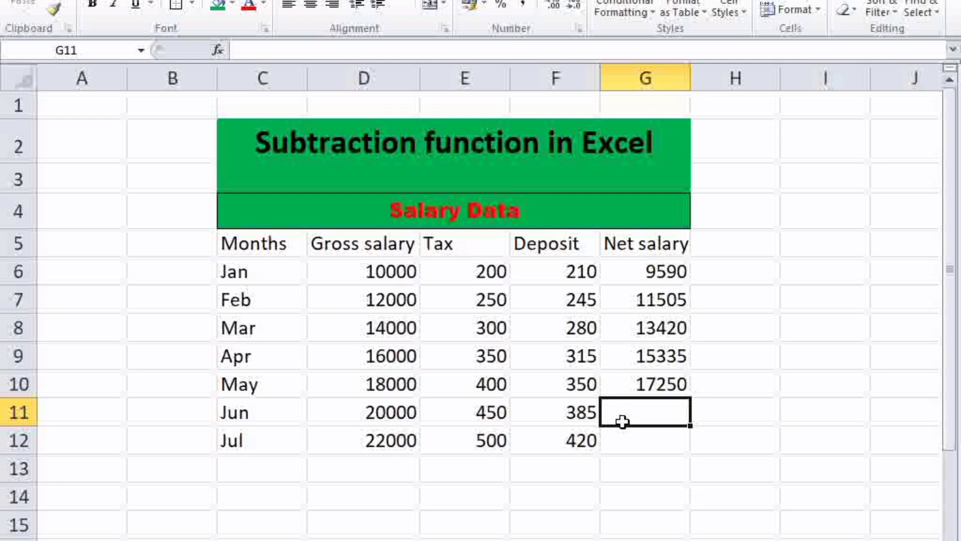
Step: Enter the formula =D11-E11-F11 in G11 to compute June's net salary
text(=)
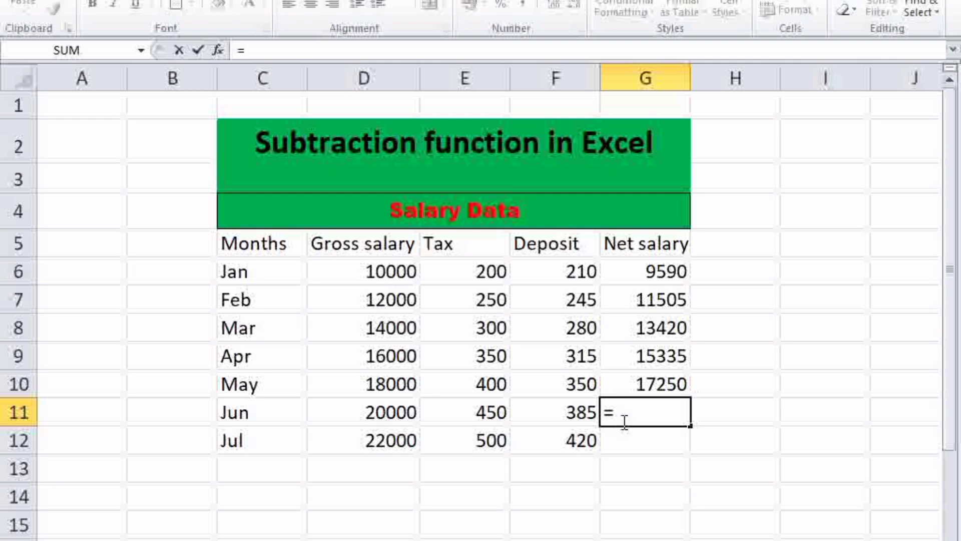
click(398, 409)
text(-)
click(435, 415)
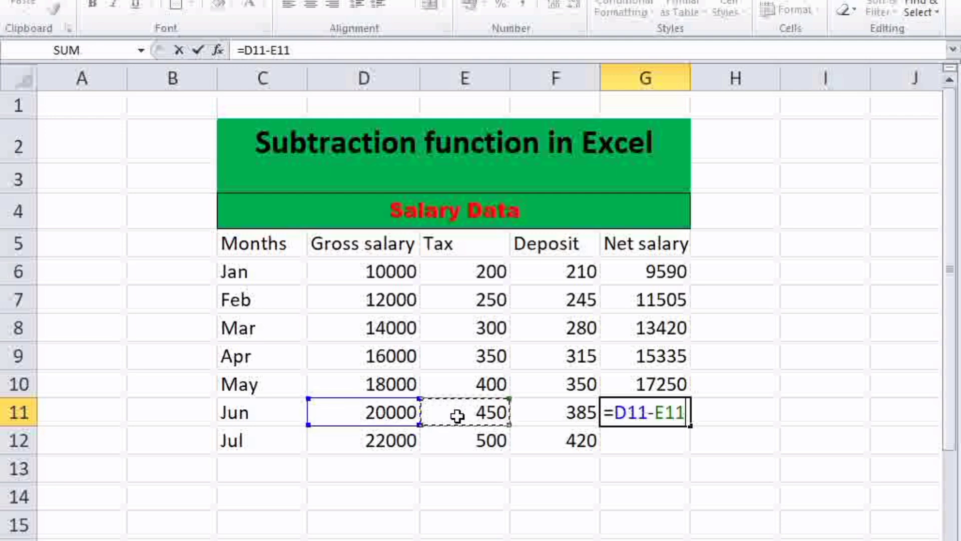
text(-)
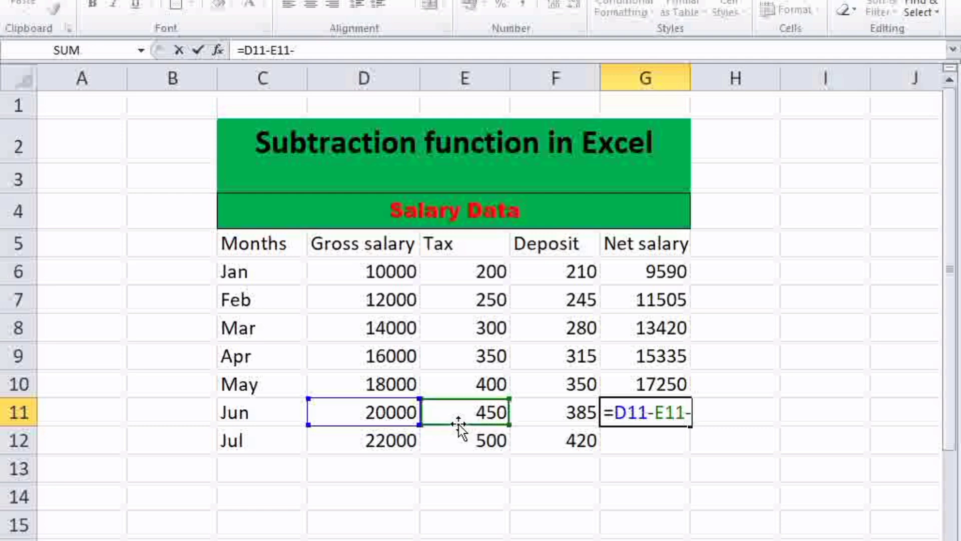
click(524, 412)
key(Return)
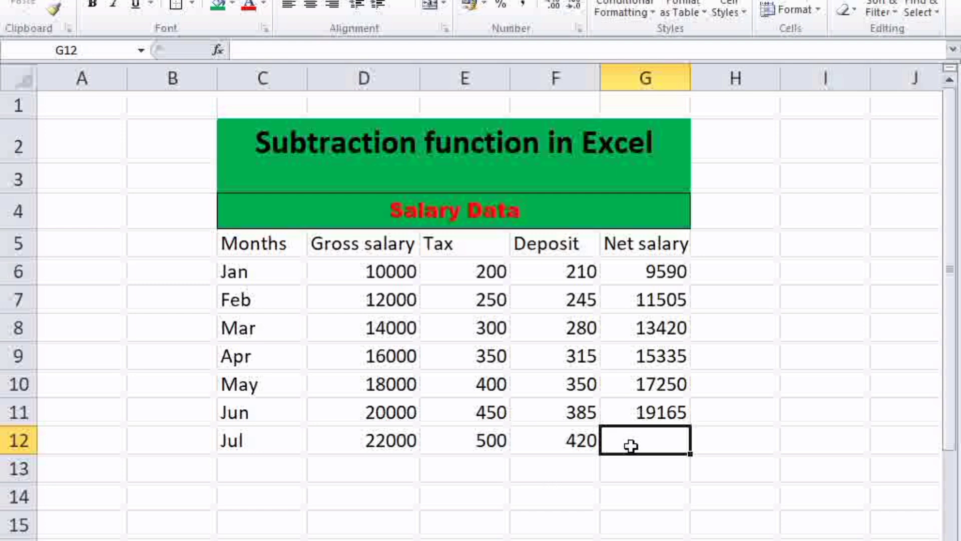
Step: Enter July's net salary formula in G12 as =D12-E12-F12, replacing the mistaken E12 starting reference with gross salary D12
text(=)
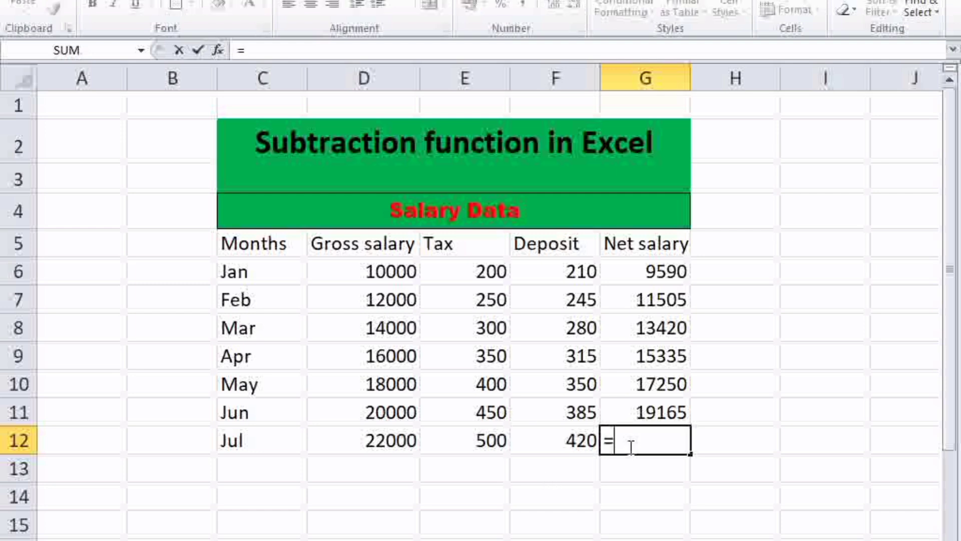
click(425, 448)
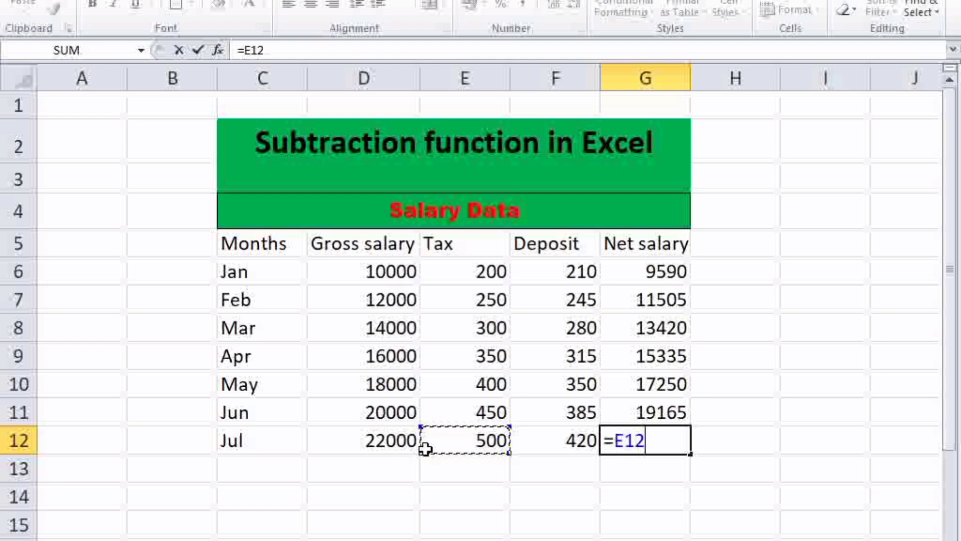
key(BackSpace)
key(BackSpace)
key(BackSpace)
click(383, 444)
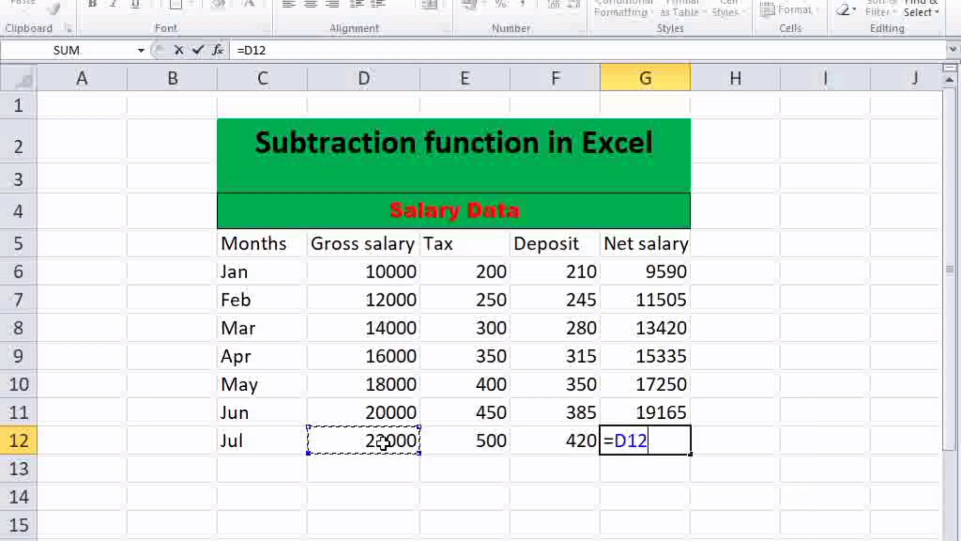
text(-)
click(475, 449)
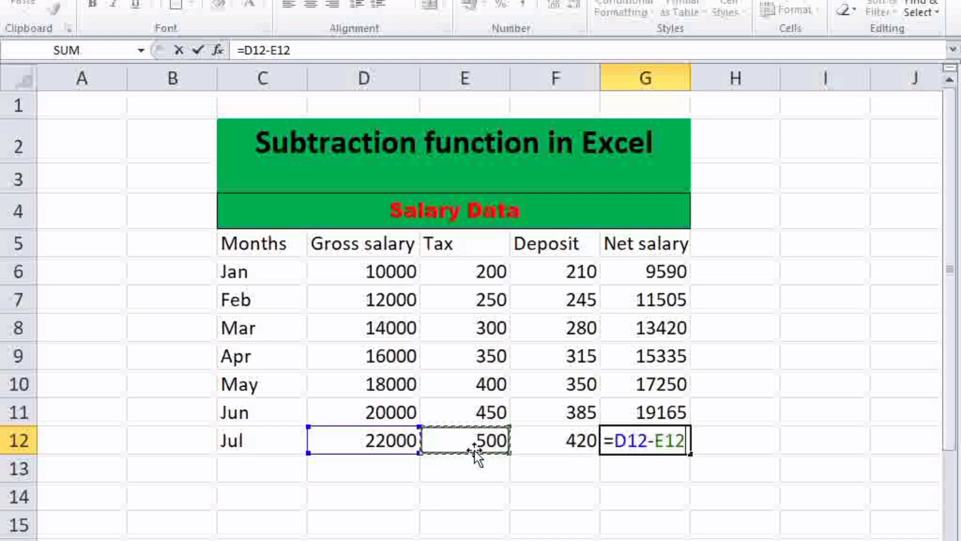
text(-)
click(537, 452)
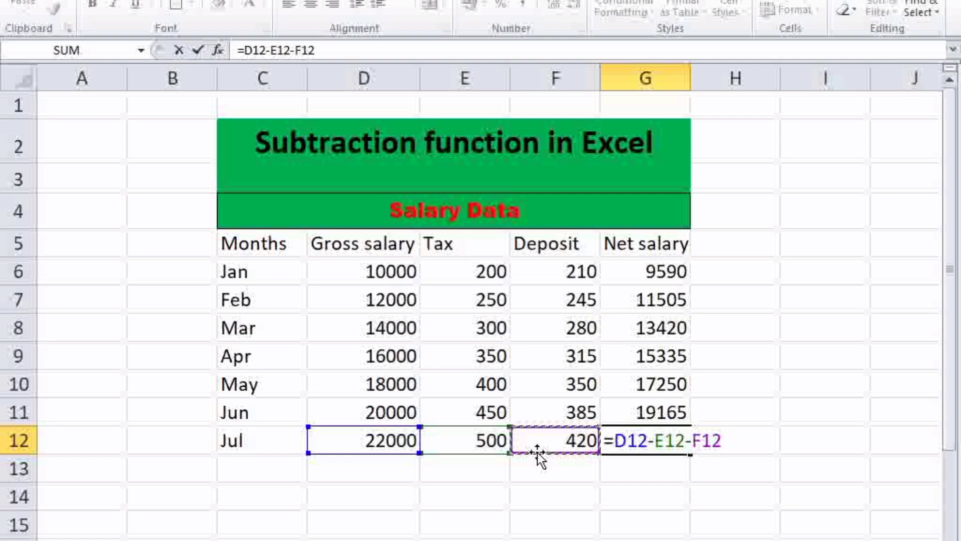
key(Return)
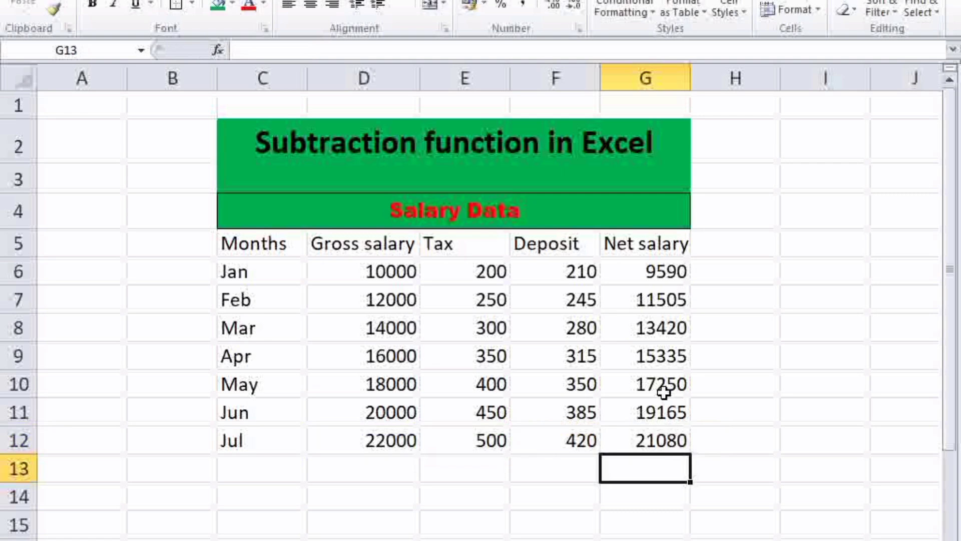
drag(661, 270, 668, 439)
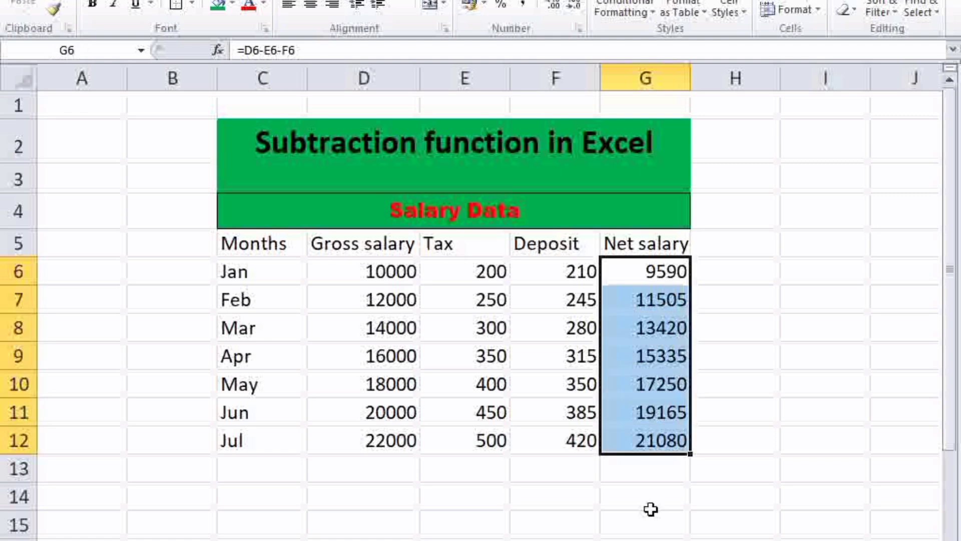
click(649, 503)
drag(664, 304, 669, 434)
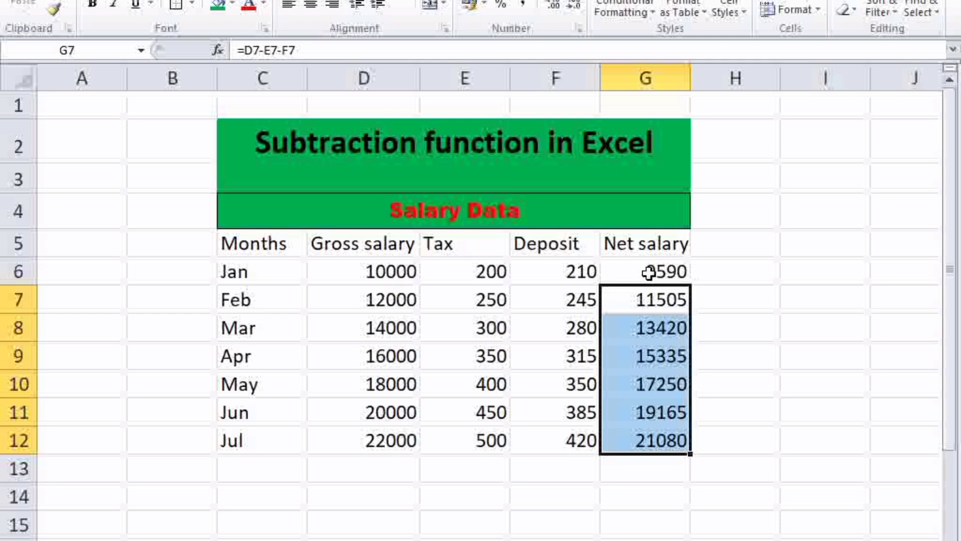
click(649, 271)
Step: Clear the net salary formulas for February through July in G7 to G12, keeping January's formula in G6
click(649, 299)
key(BackSpace)
key(Return)
key(BackSpace)
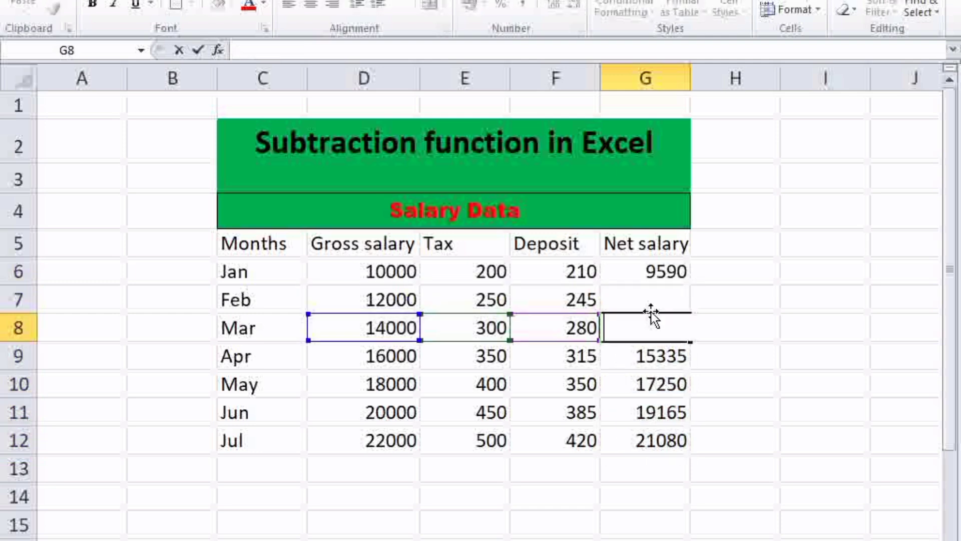
key(Return)
key(BackSpace)
key(Return)
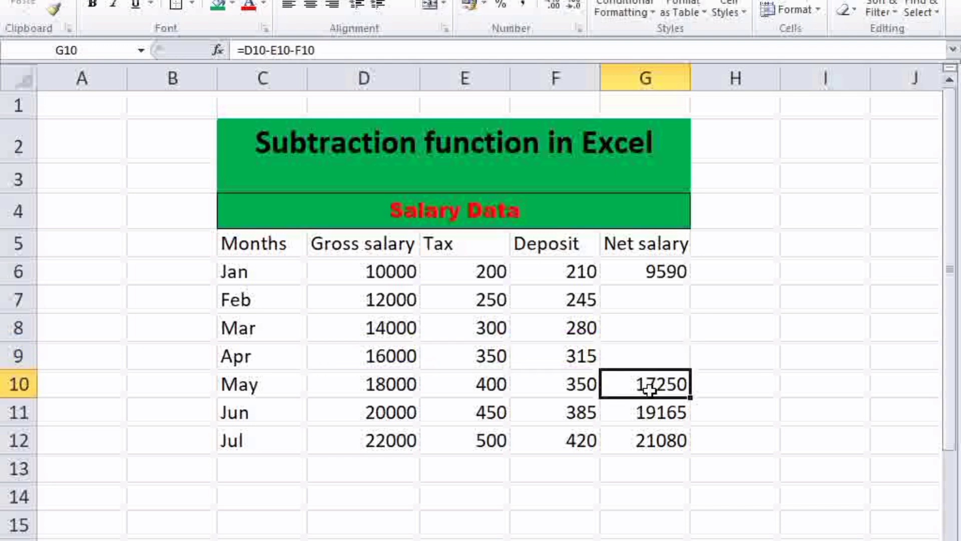
key(BackSpace)
key(Return)
key(BackSpace)
key(Return)
key(BackSpace)
Step: Fill January's net salary formula from G6 down through G12, and undo the fill
click(646, 276)
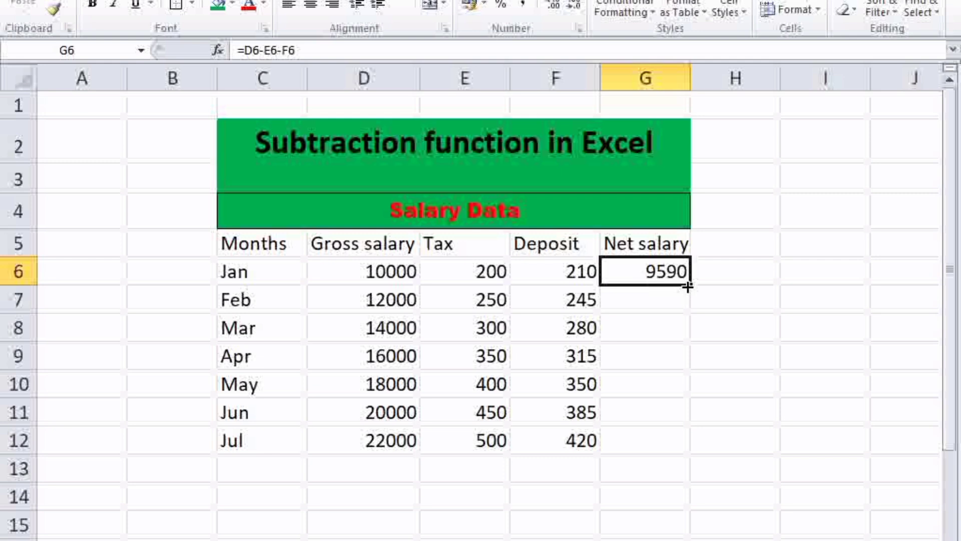
drag(692, 288, 682, 449)
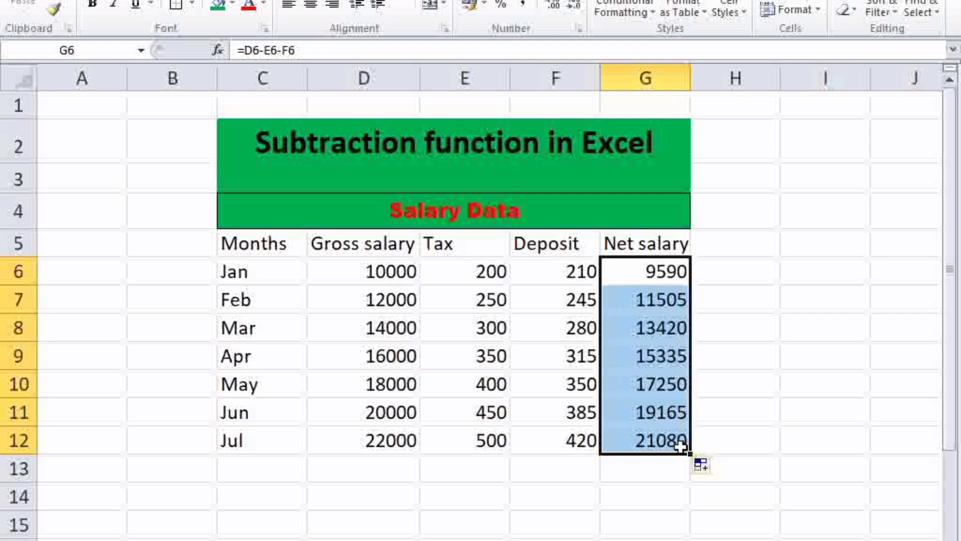
click(740, 351)
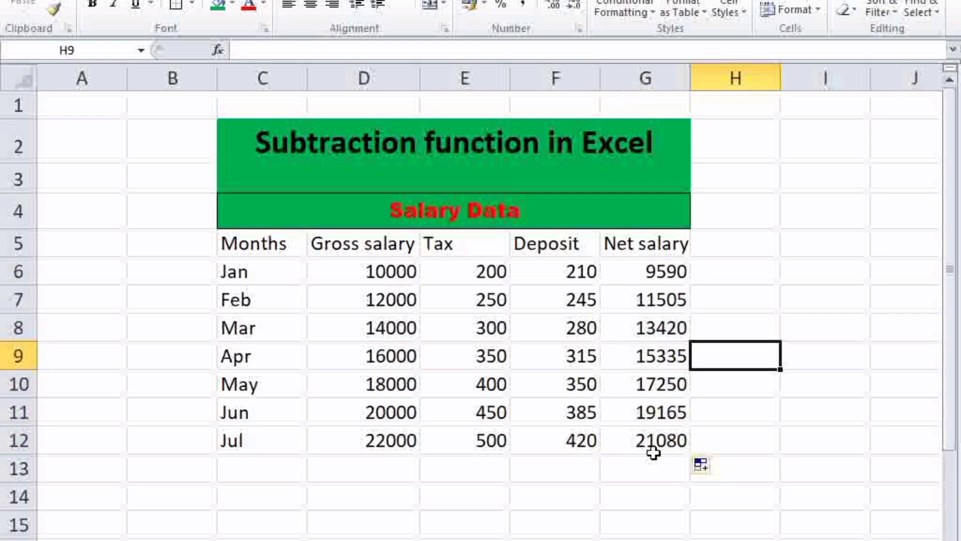
key(ctrl+z)
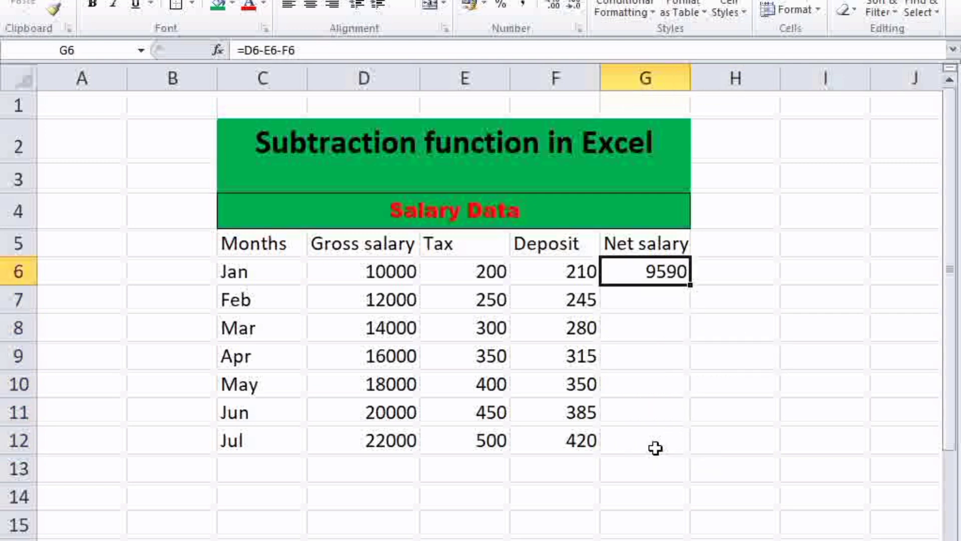